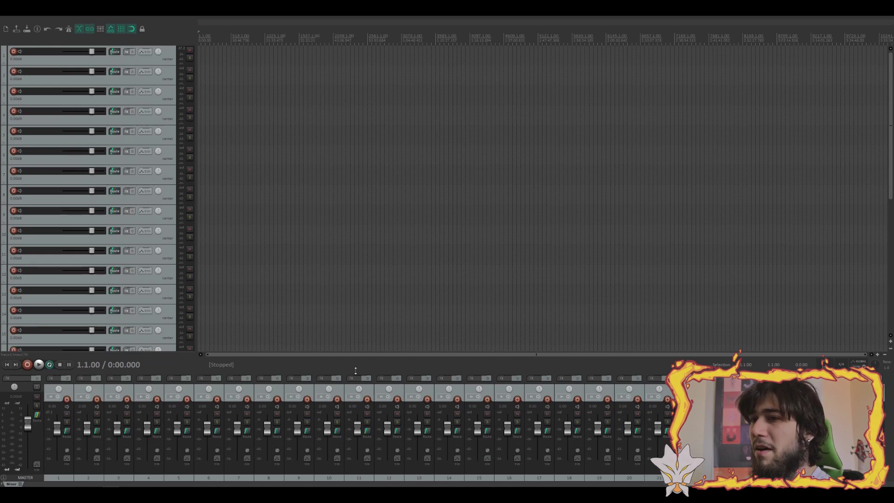
Step: Try different heights for the docked mixer below the arrange area
mouse_move(355, 375)
mouse_down()
mouse_move(352, 319)
mouse_move(361, 374)
mouse_up()
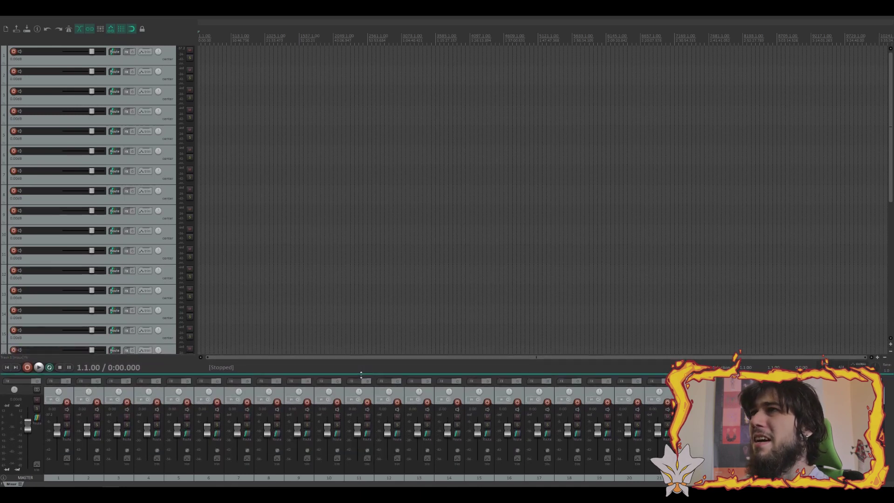
drag(361, 375, 360, 290)
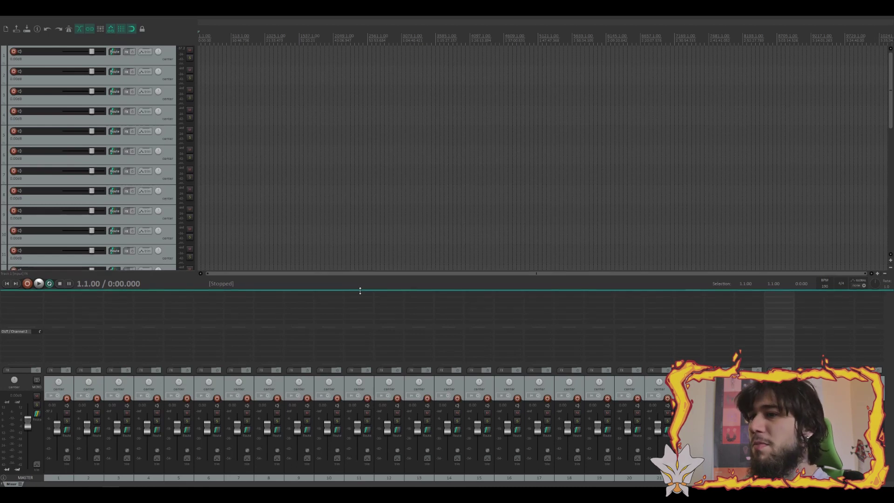
drag(360, 291, 355, 336)
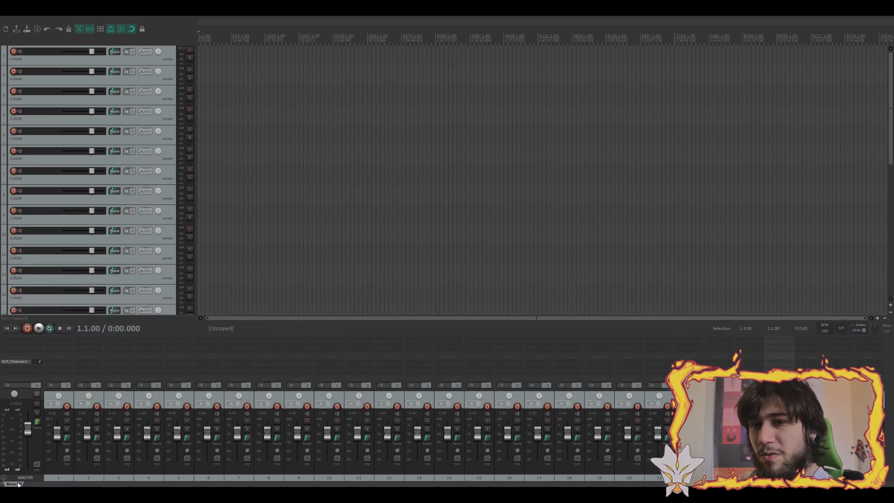
Step: Dock the mixer along the left side of the track list and widen it
drag(37, 463, 6, 282)
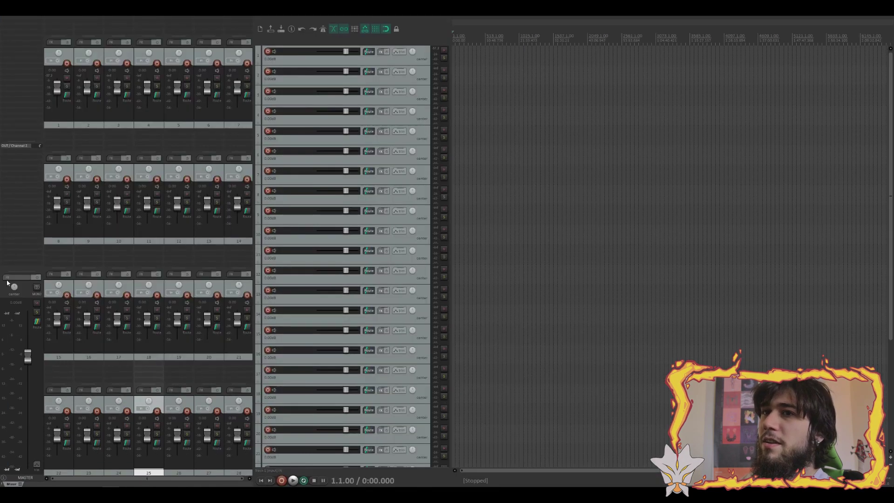
drag(256, 288, 383, 288)
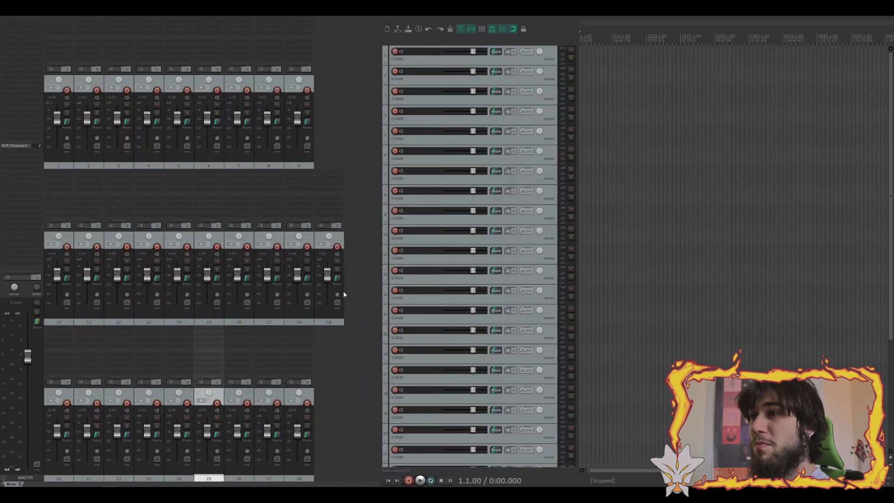
Step: Turn off showing multiple rows of tracks in the mixer and narrow it to the master plus one channel strip
right_click(360, 246)
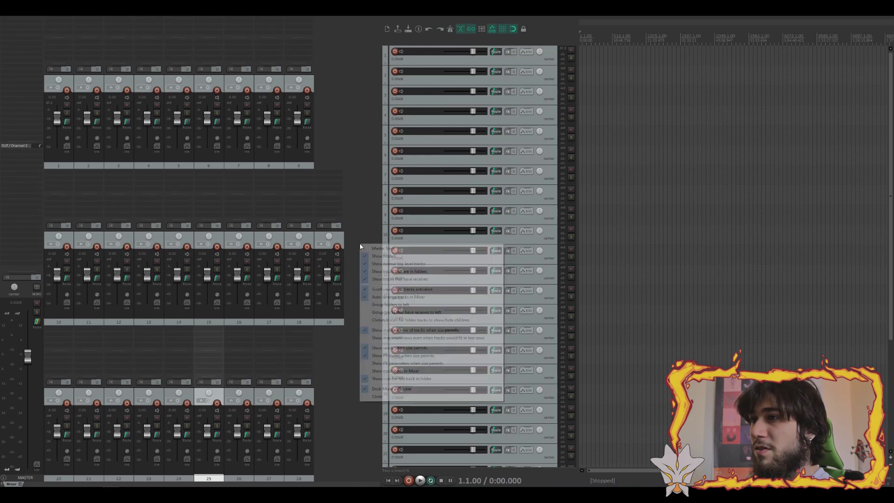
click(423, 335)
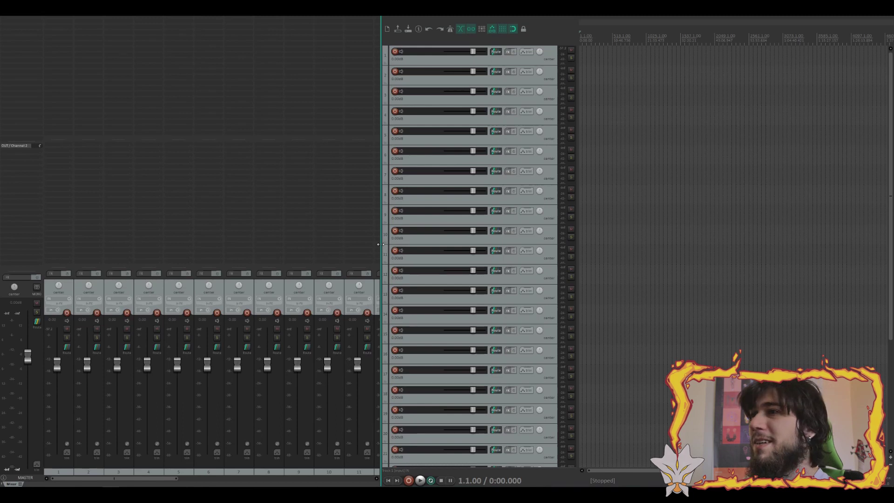
drag(381, 244, 82, 211)
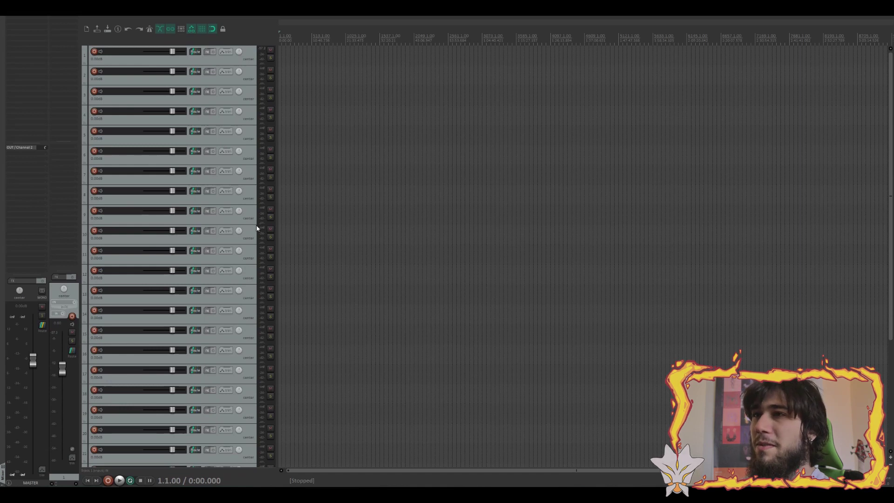
Step: Give the first three tracks placeholder names and select each in turn to bring its strip into the mixer
click(251, 58)
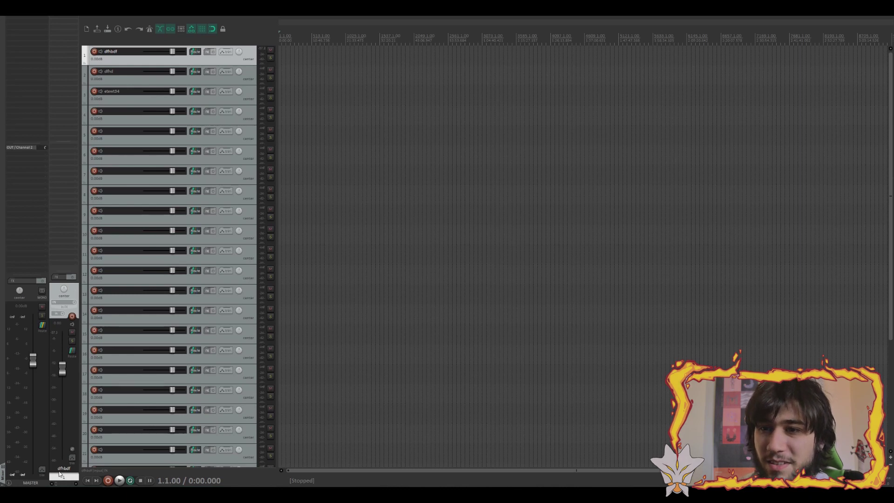
click(219, 81)
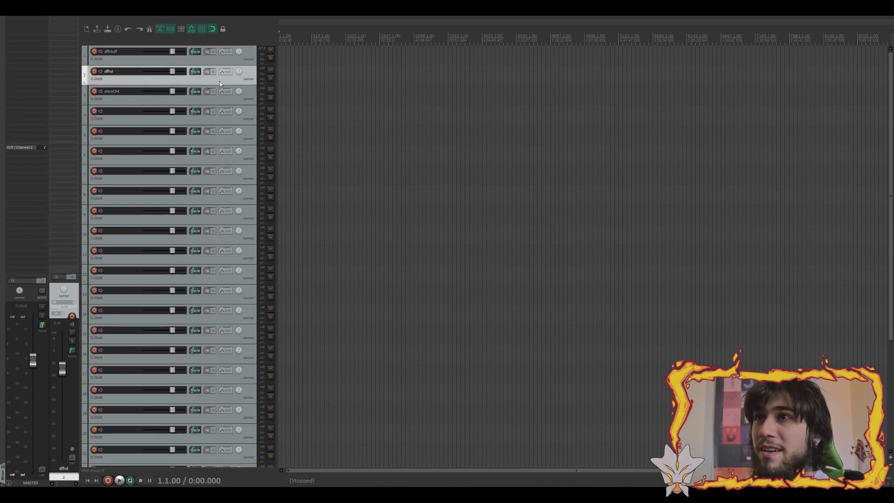
click(222, 99)
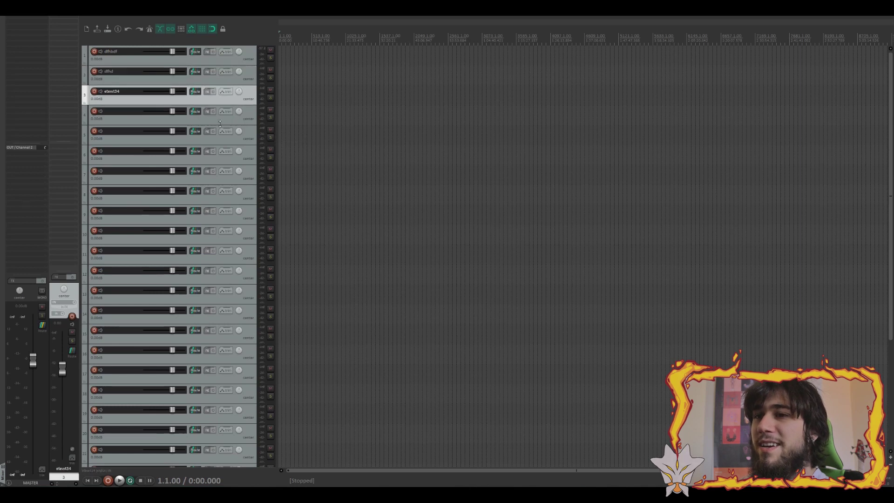
Step: Insert ReaEQ (Cockos) on track 3 from its mixer strip and place the plugin window over the arrange area
click(65, 19)
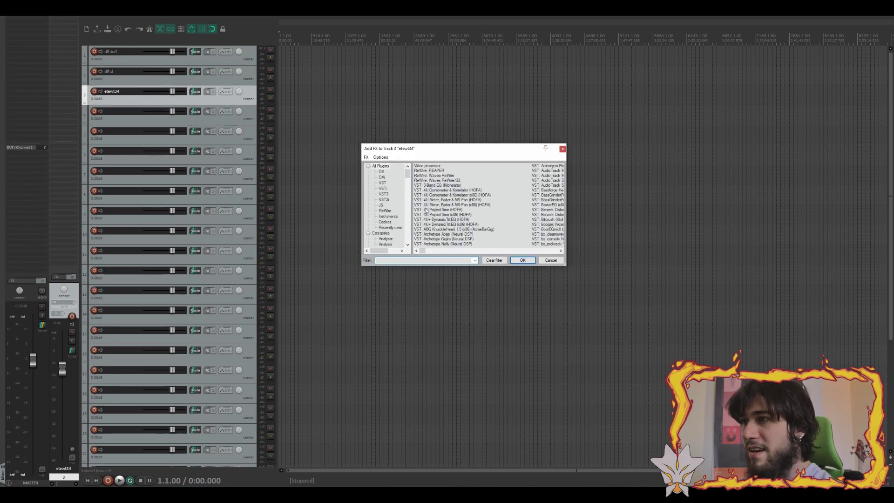
text(reaeq)
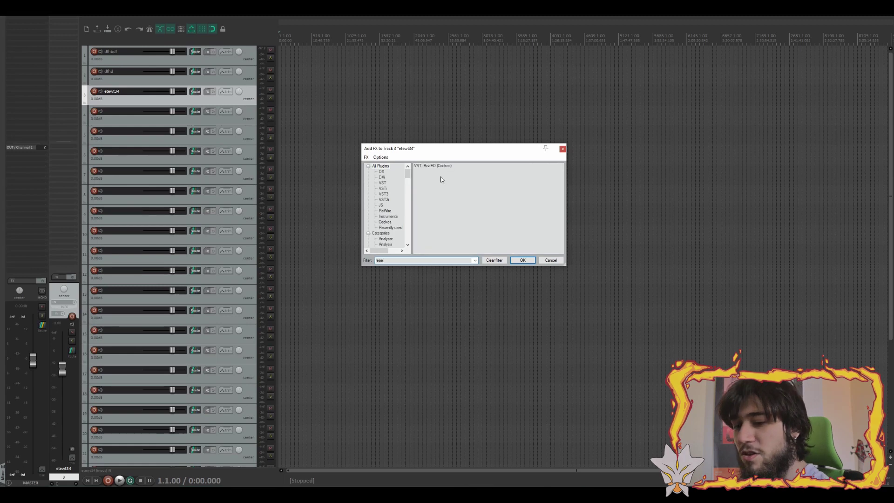
double_click(428, 167)
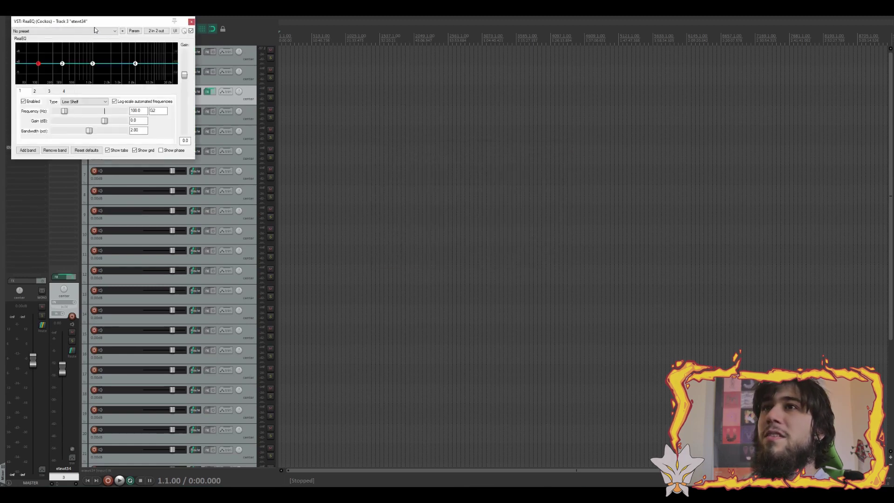
drag(95, 21, 474, 111)
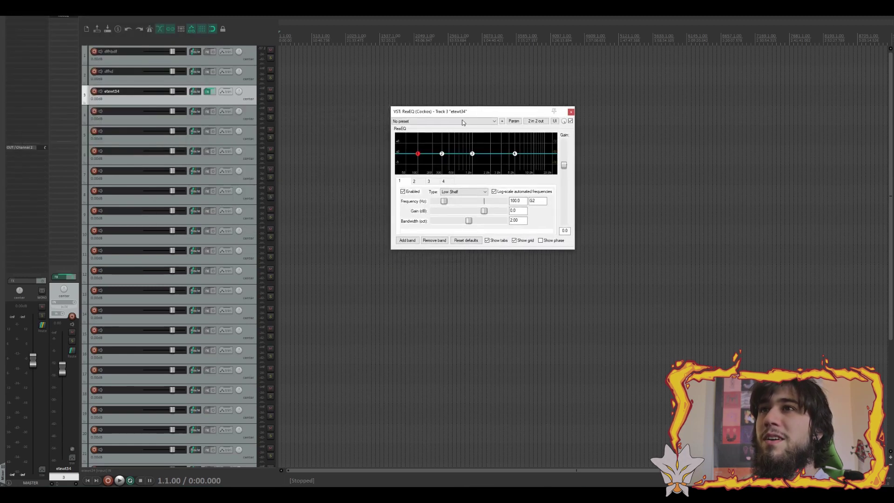
Step: Close track 3's ReaEQ window, then view the effect browser for the next free insert slot without adding anything
click(244, 116)
click(249, 98)
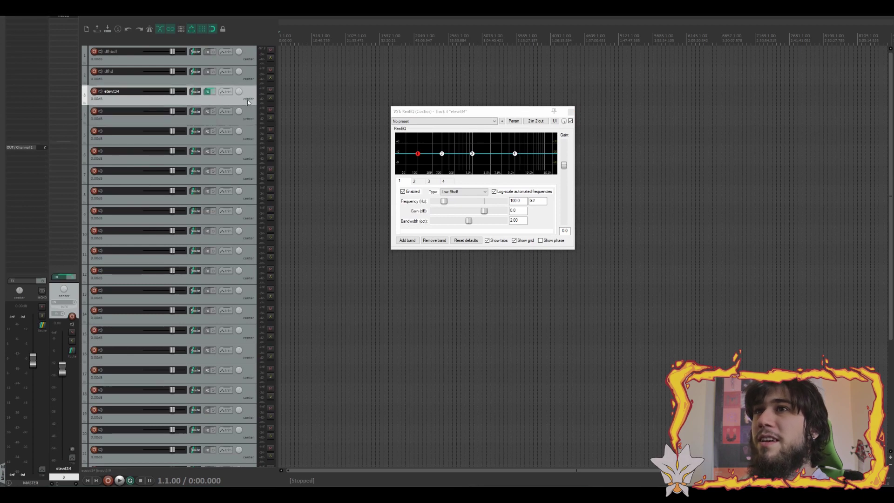
click(65, 20)
click(65, 30)
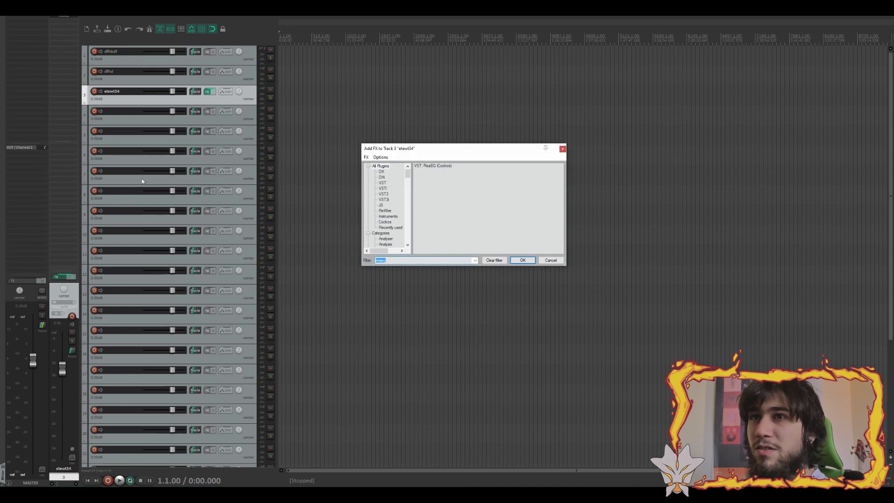
click(545, 261)
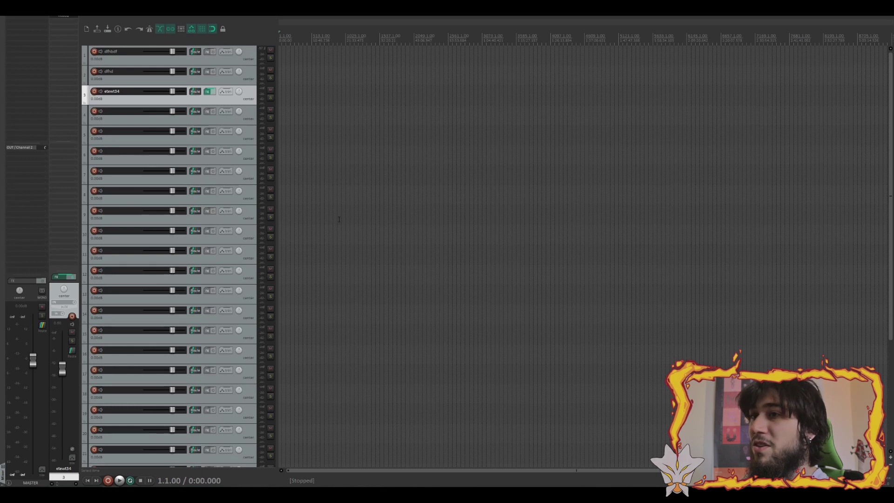
Step: View track 3's full FX chain over the arrange area and close it
click(205, 92)
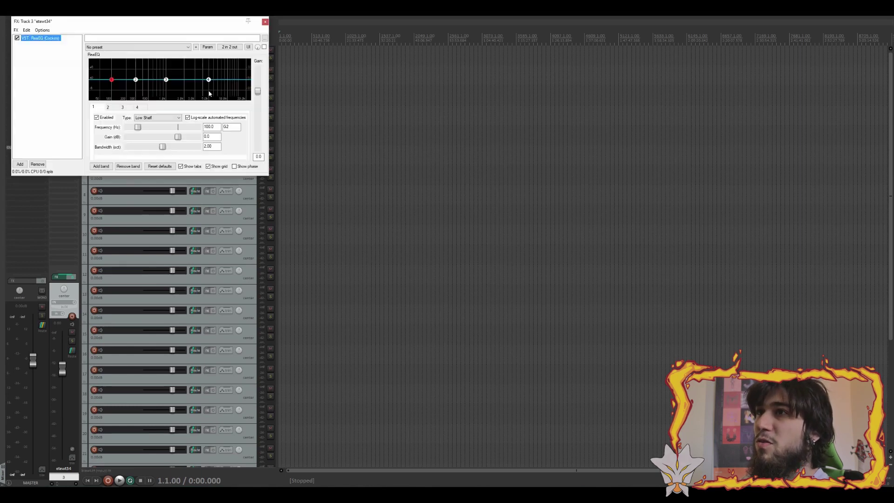
drag(177, 22, 418, 81)
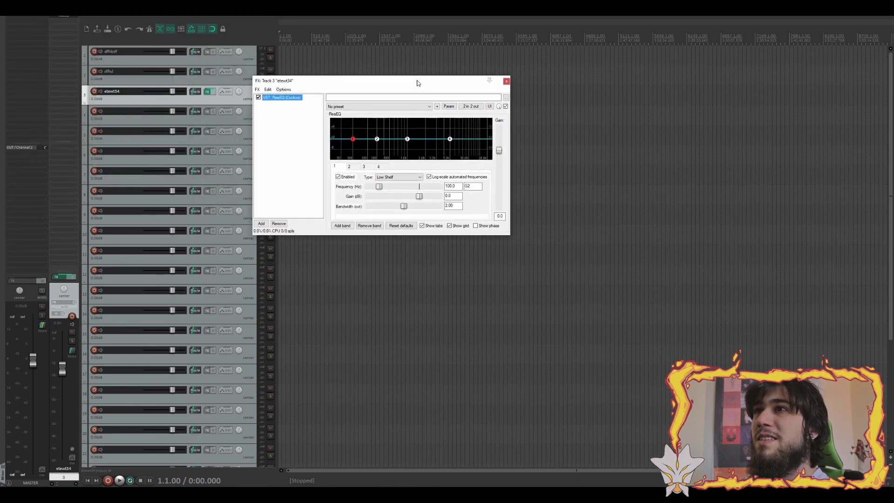
click(507, 82)
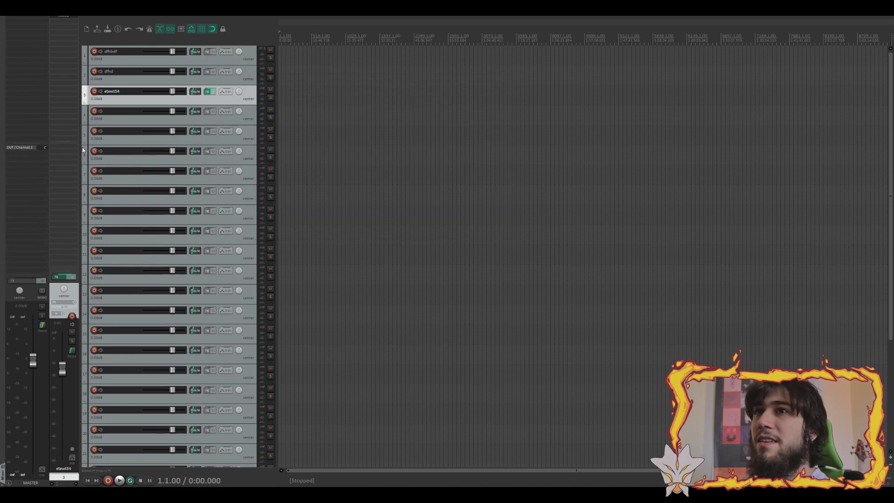
Step: Hide the master track from the mixer
drag(81, 148, 80, 148)
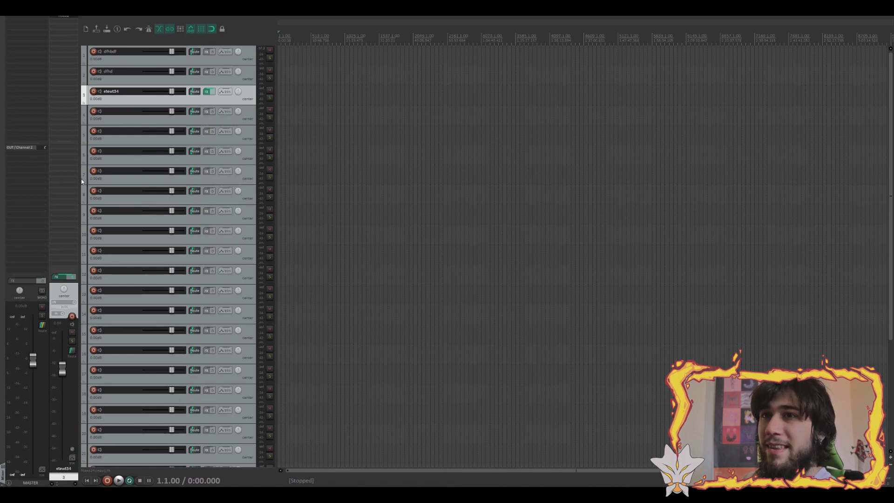
right_click(31, 295)
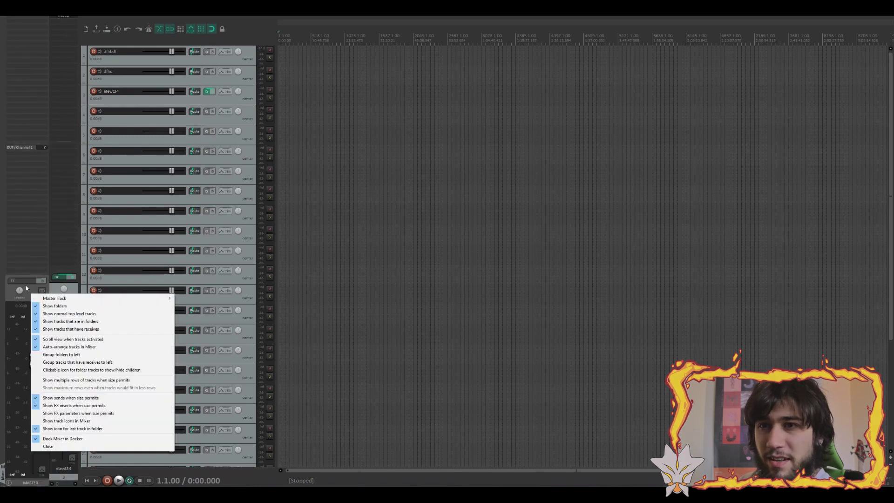
mouse_move(68, 301)
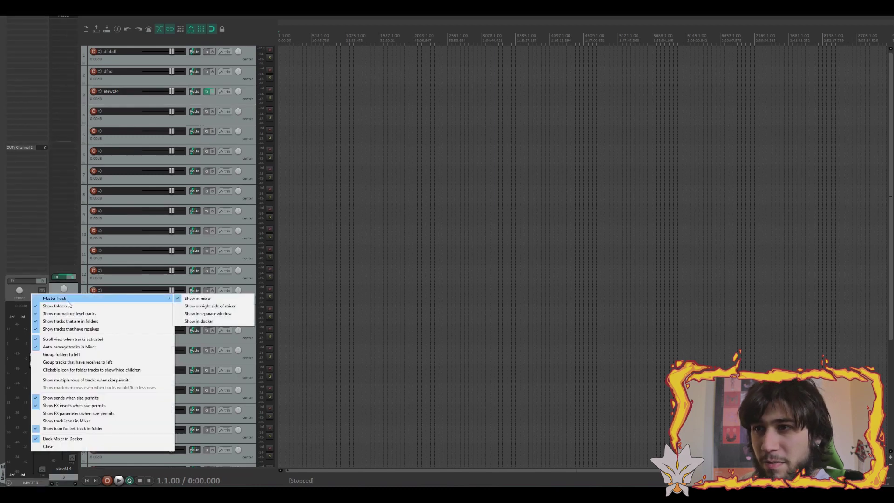
click(197, 299)
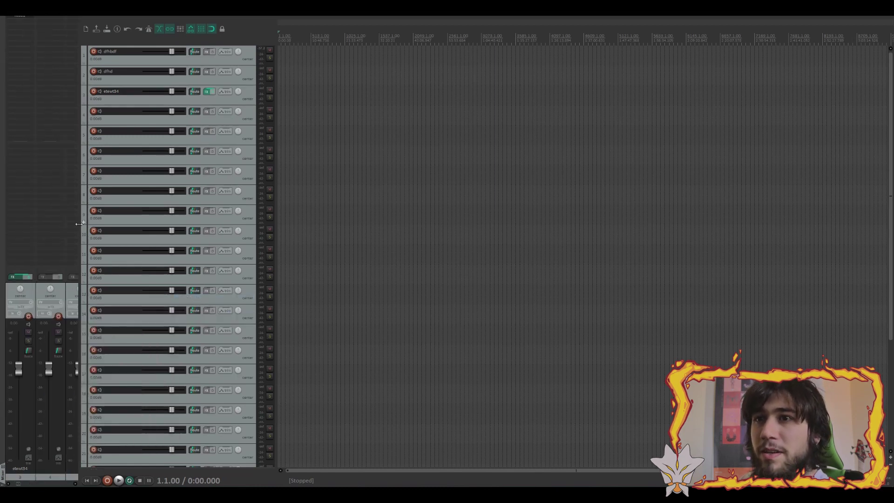
Step: Narrow the mixer to a single channel strip, also trying it at nearly the full window width
drag(79, 231, 30, 228)
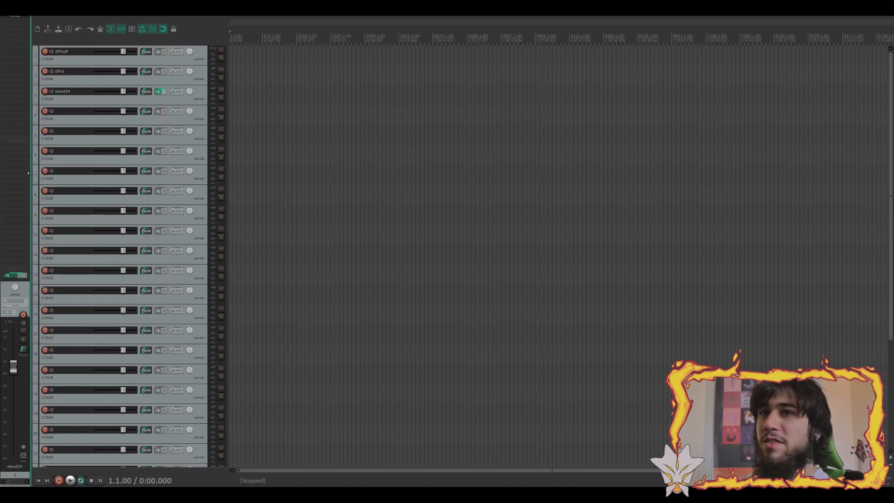
drag(31, 172, 812, 123)
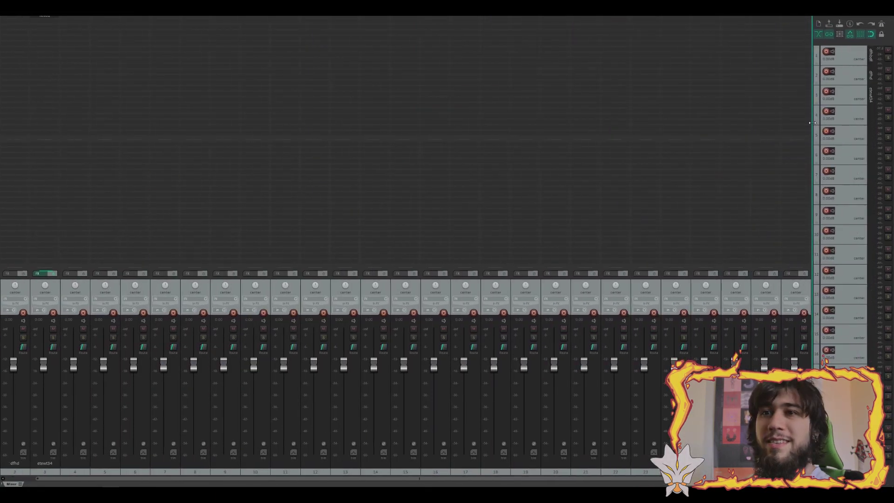
drag(811, 123, 41, 59)
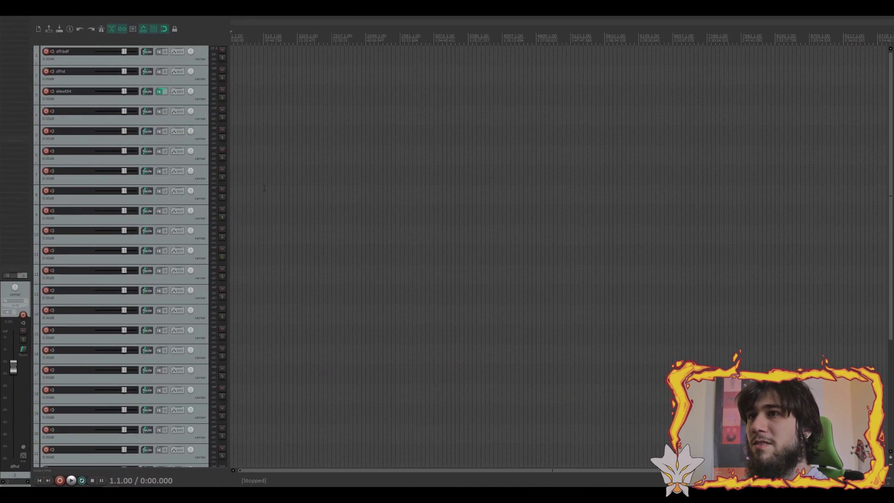
Step: Name the fourth track MASTER
click(200, 199)
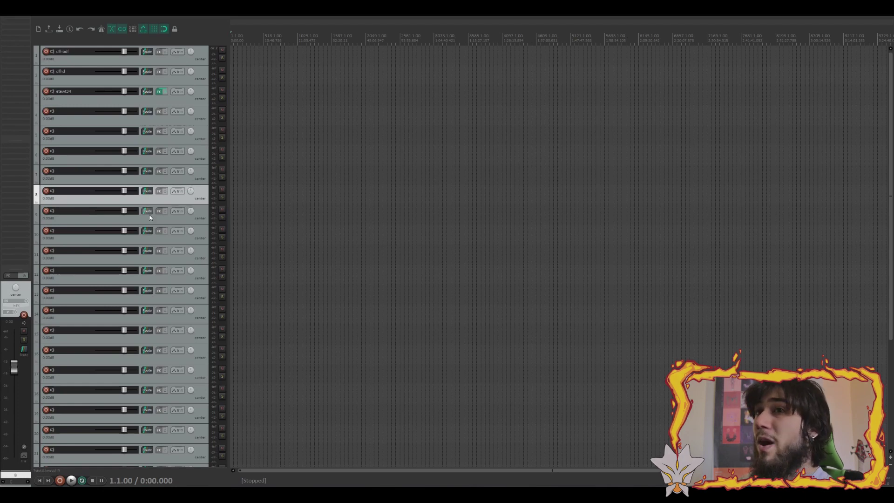
click(88, 120)
double_click(72, 112)
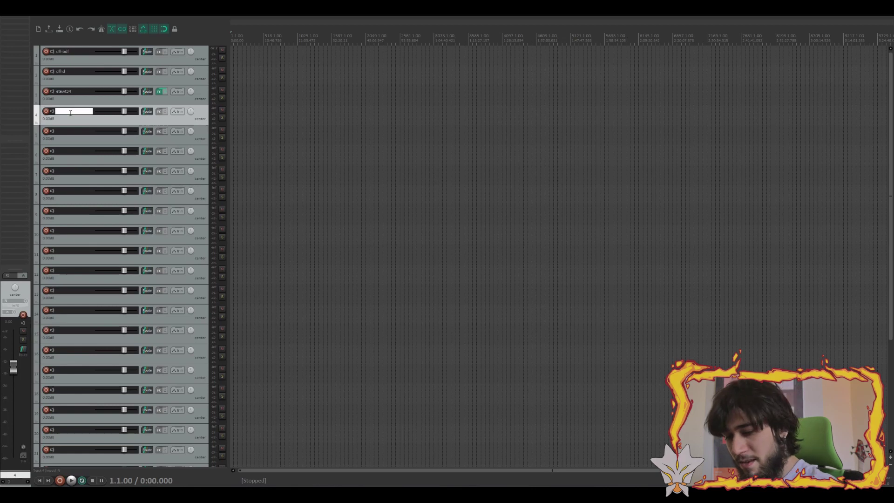
text(MASTER)
key(Return)
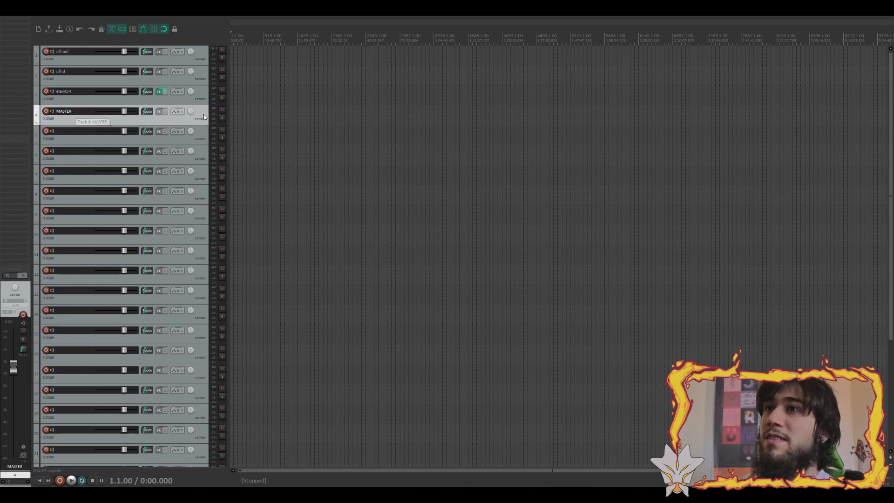
Step: Move the MASTER track above all the others and make it a folder containing them
drag(201, 114, 145, 73)
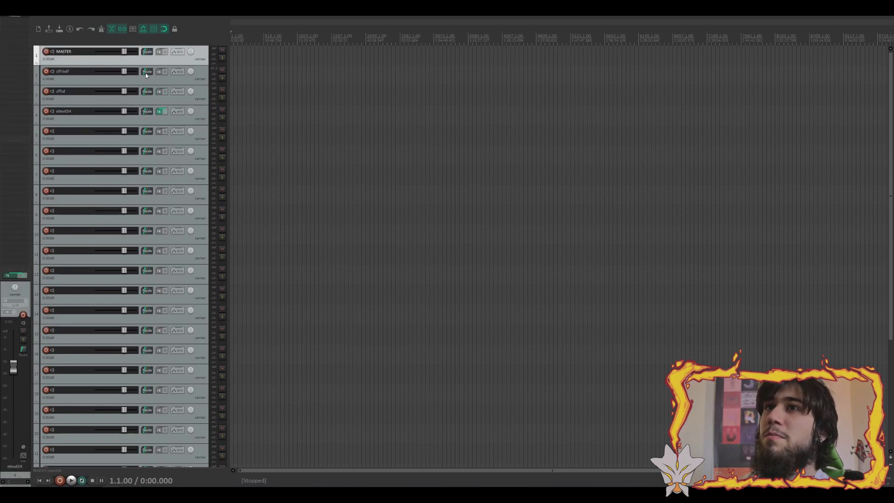
click(36, 61)
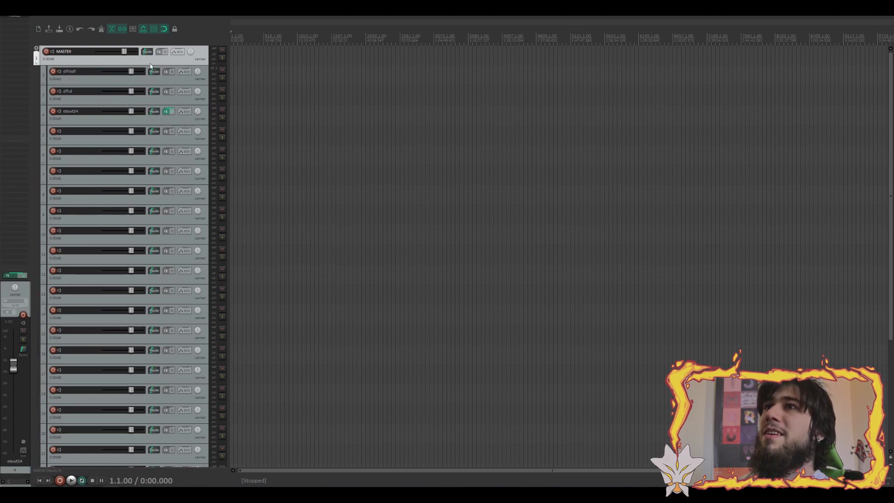
Step: Increase the MASTER track's height, insert four new tracks directly beneath it and select the first one
drag(172, 65, 172, 87)
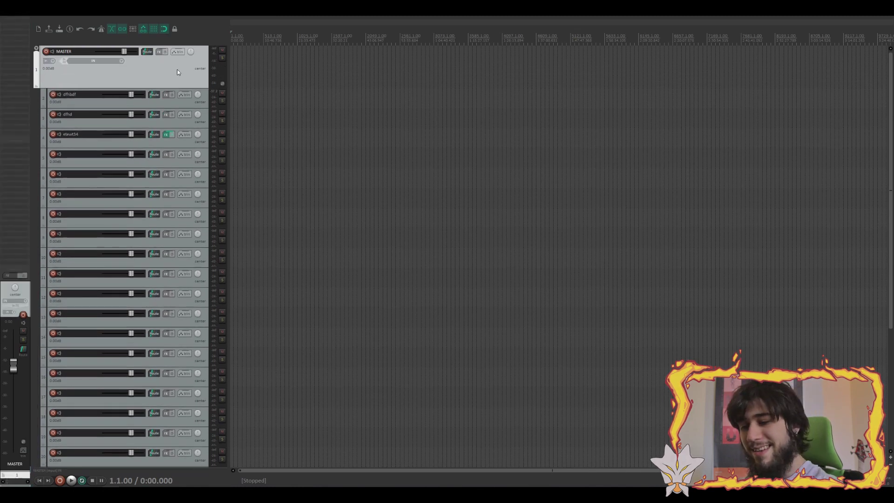
key(ctrl+t)
key(ctrl+t)
key(ctrl+t)
key(ctrl+t)
click(207, 97)
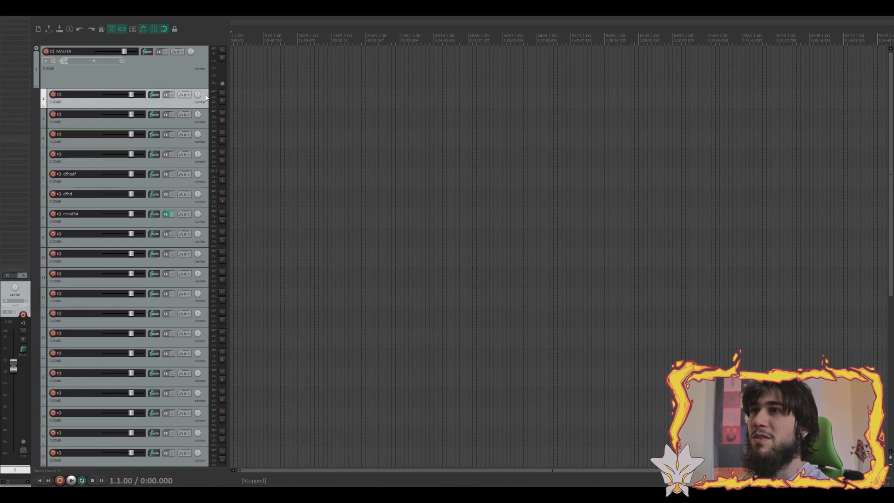
Step: Move the four new tracks above the MASTER folder so they sit outside it, and mute all four
click(197, 165)
shift+click(202, 101)
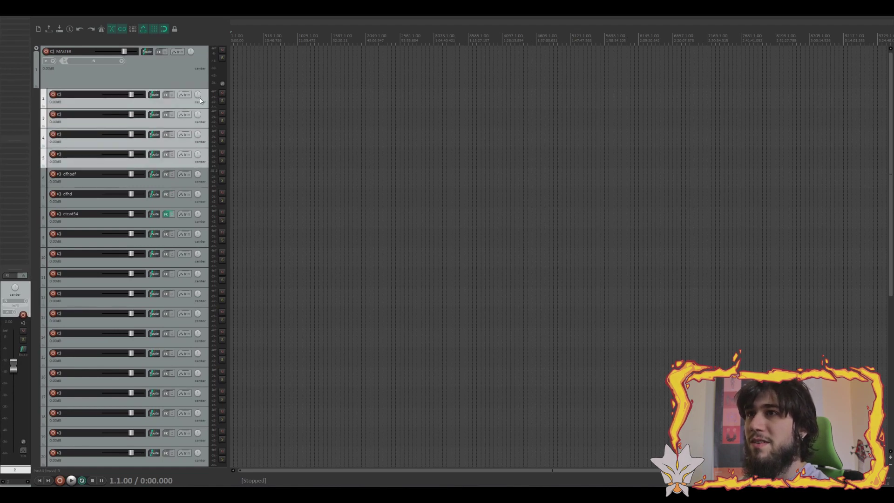
drag(184, 40, 186, 43)
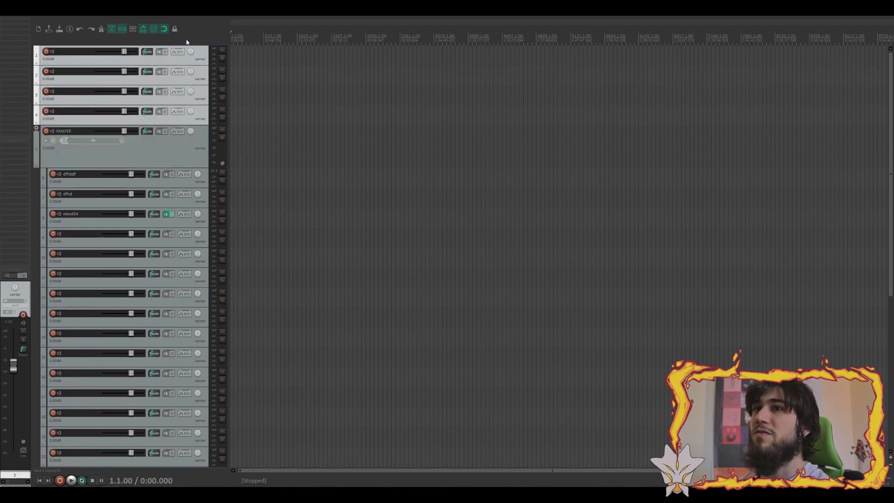
click(222, 49)
click(259, 75)
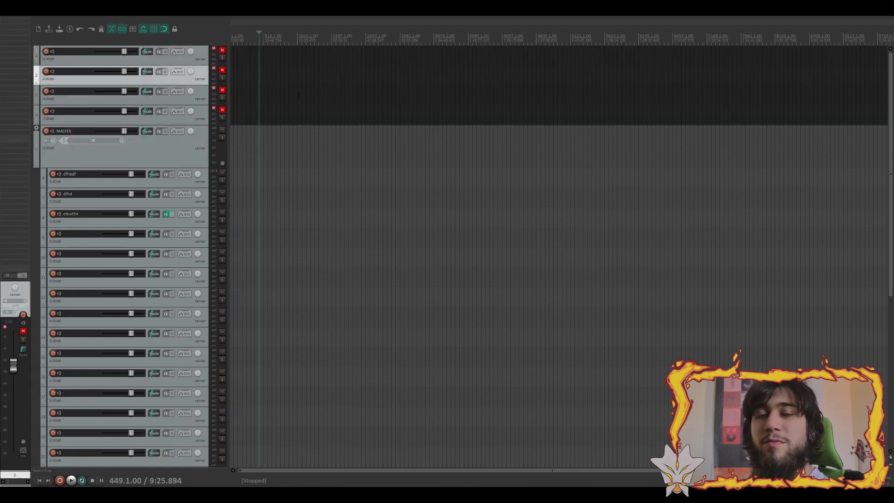
click(199, 117)
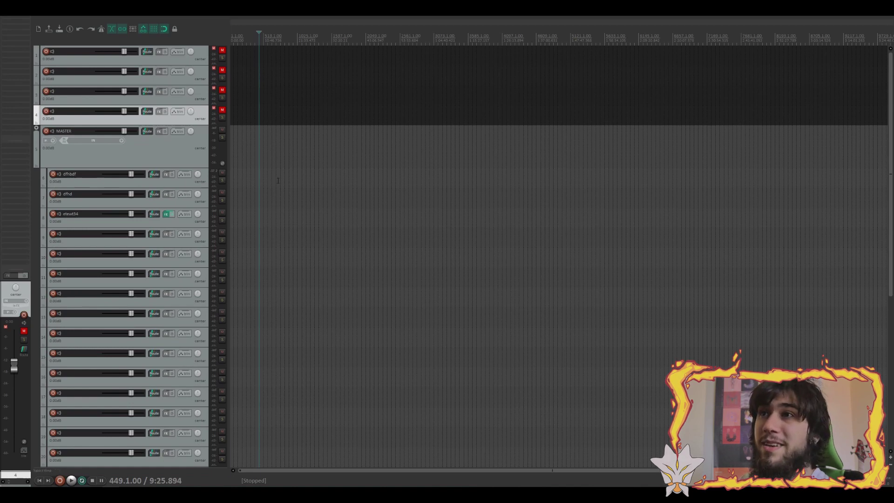
Step: Play the project from its start and briefly solo the muted fourth track during playback
scroll(273, 162, down, 2)
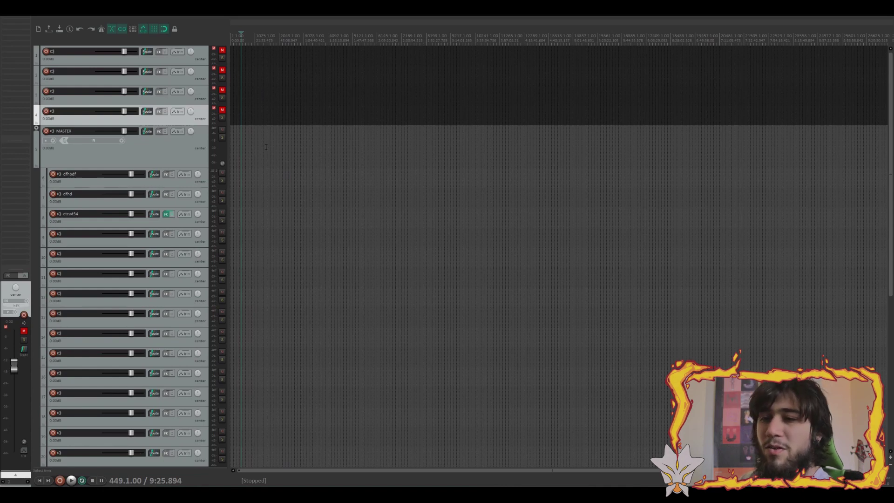
click(233, 138)
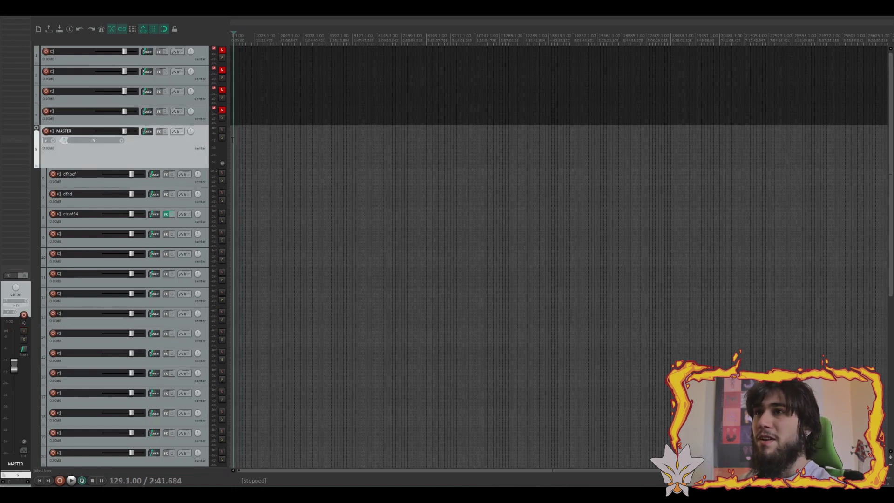
click(231, 141)
scroll(269, 143, up, 15)
key(space)
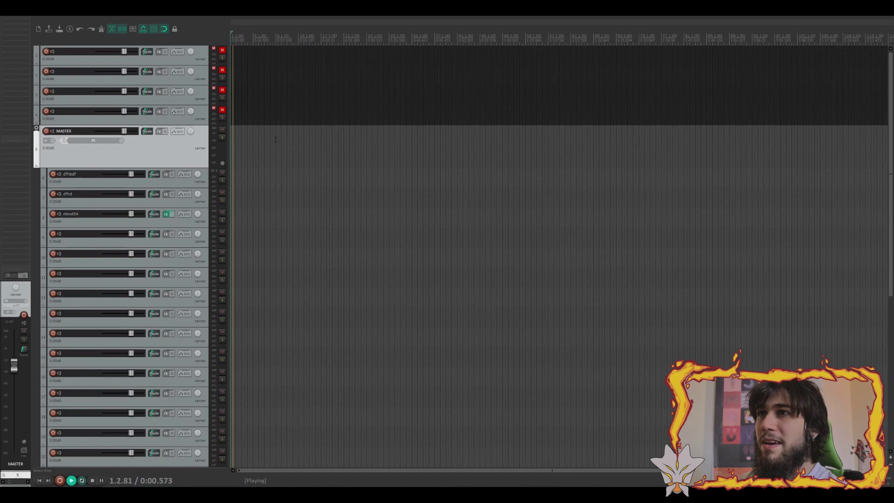
scroll(276, 139, down, 2)
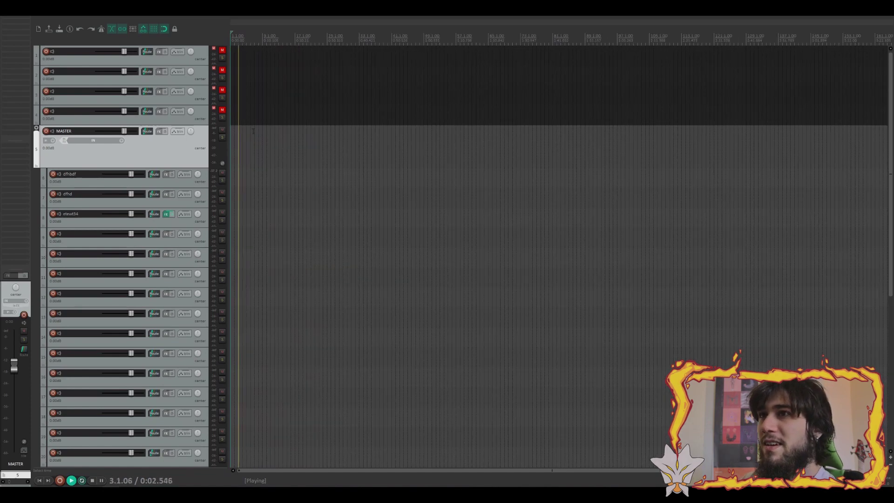
click(222, 118)
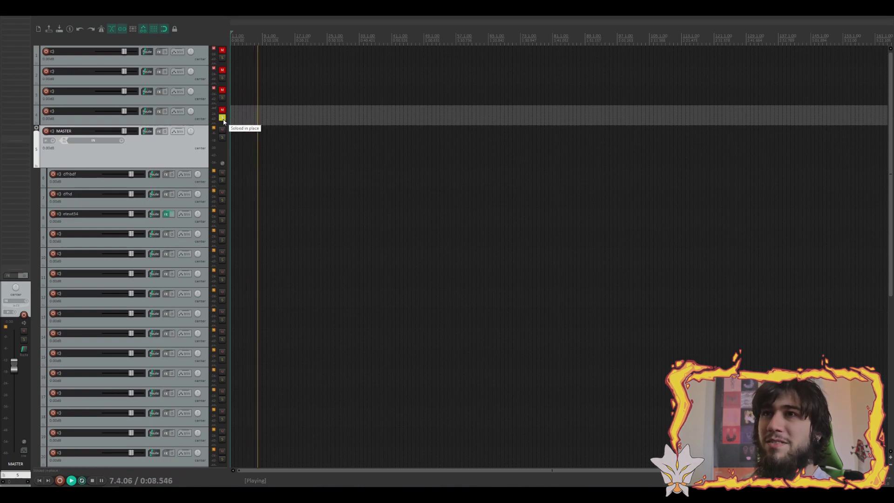
click(223, 118)
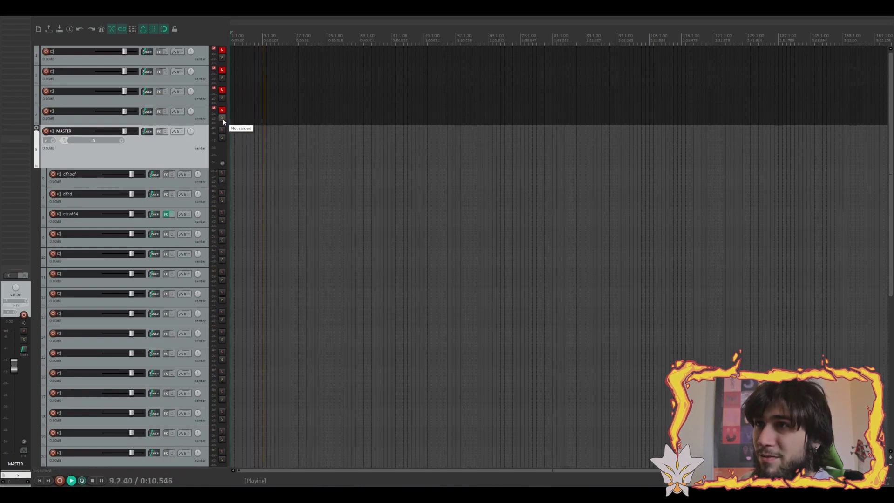
key(space)
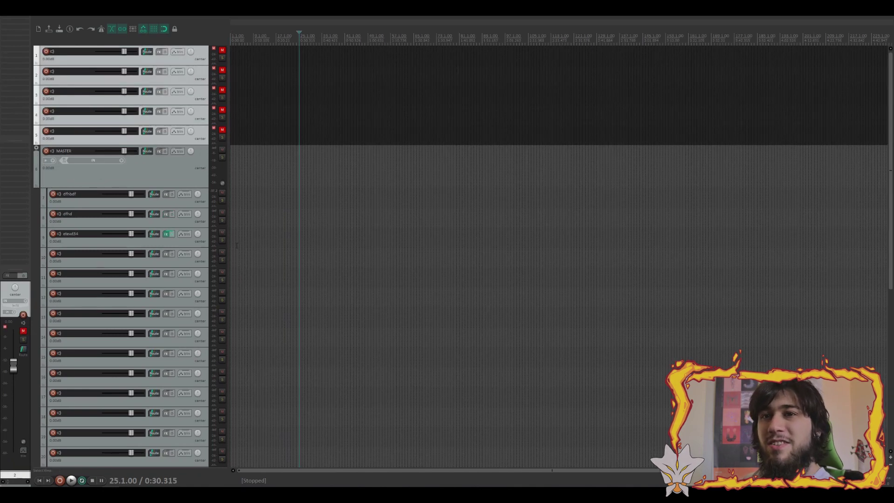
Step: Make track 10 a folder containing the four tracks directly beneath it, and increase the folder track's height
click(150, 267)
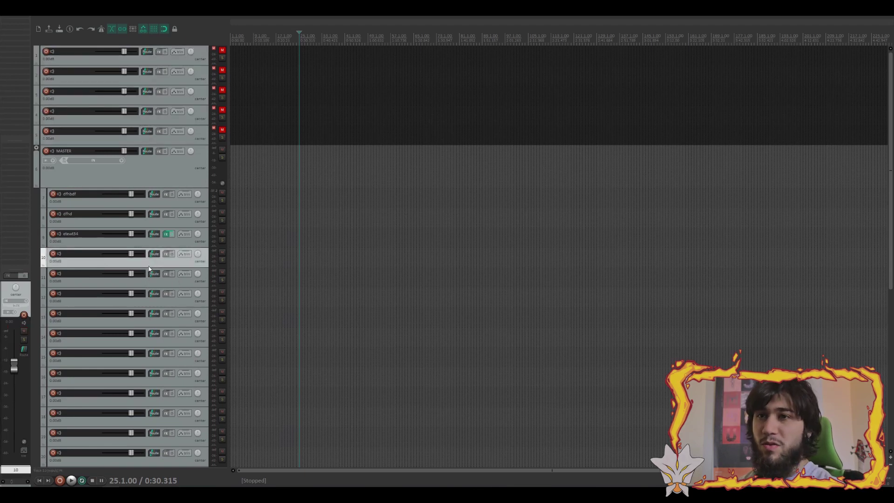
click(195, 285)
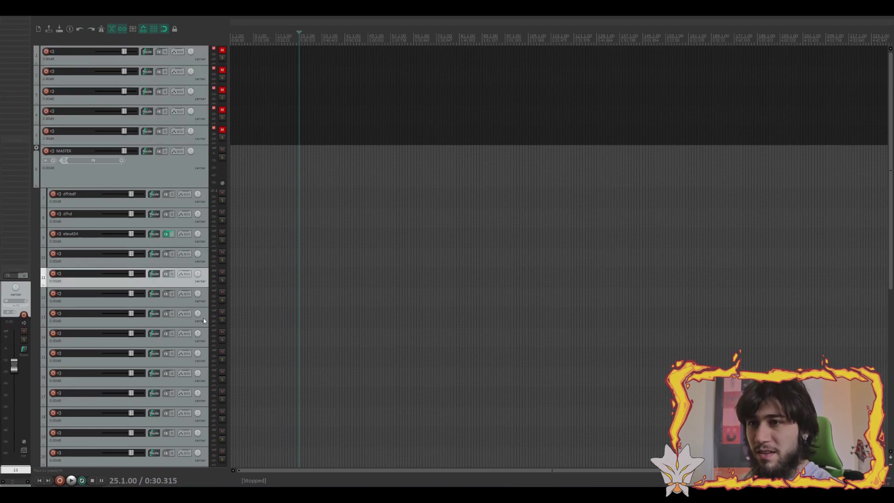
shift+click(189, 340)
drag(206, 276, 205, 256)
drag(105, 267, 107, 280)
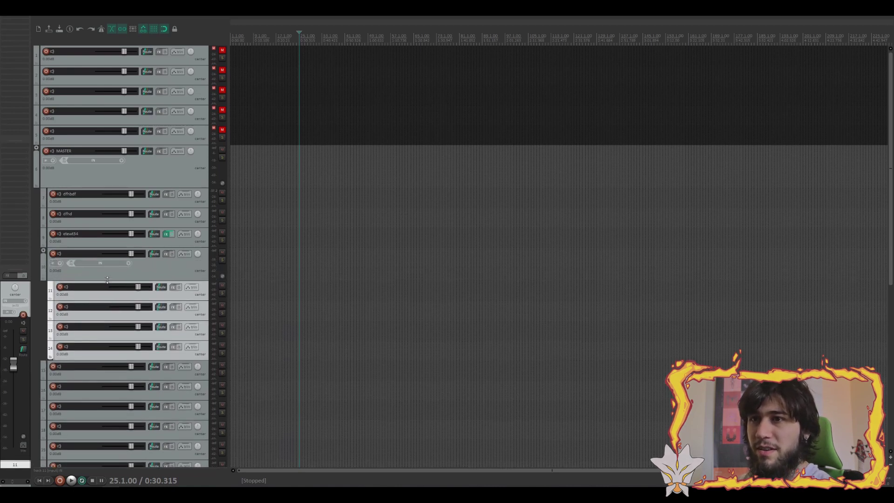
Step: Insert a track at the top of the new folder and arm it for recording, also trying to arm the tracks beneath it
click(130, 274)
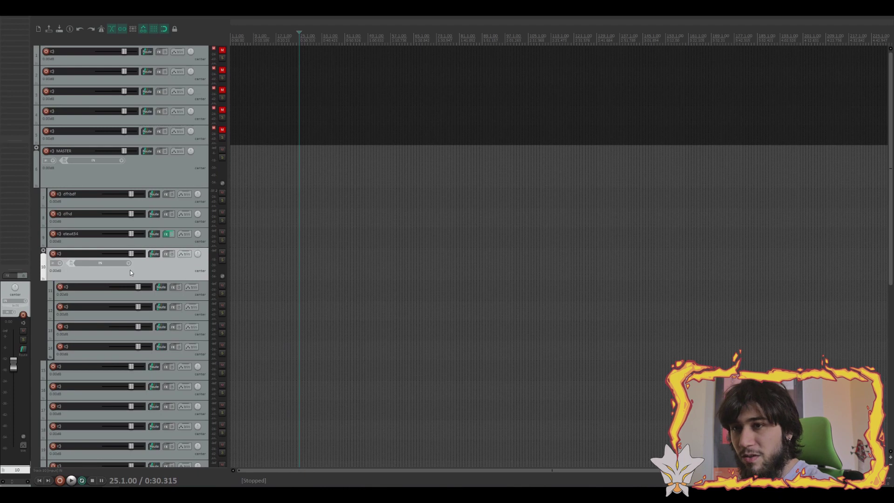
click(130, 293)
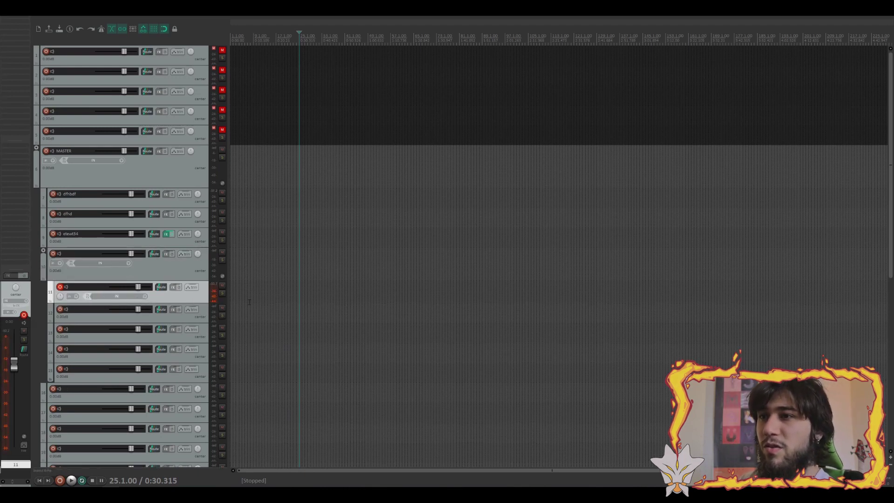
click(235, 301)
scroll(235, 301, up, 4)
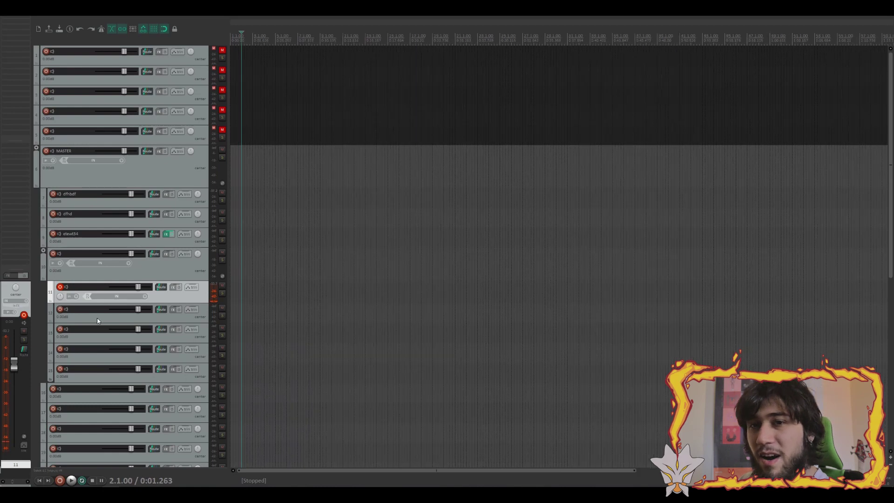
click(60, 309)
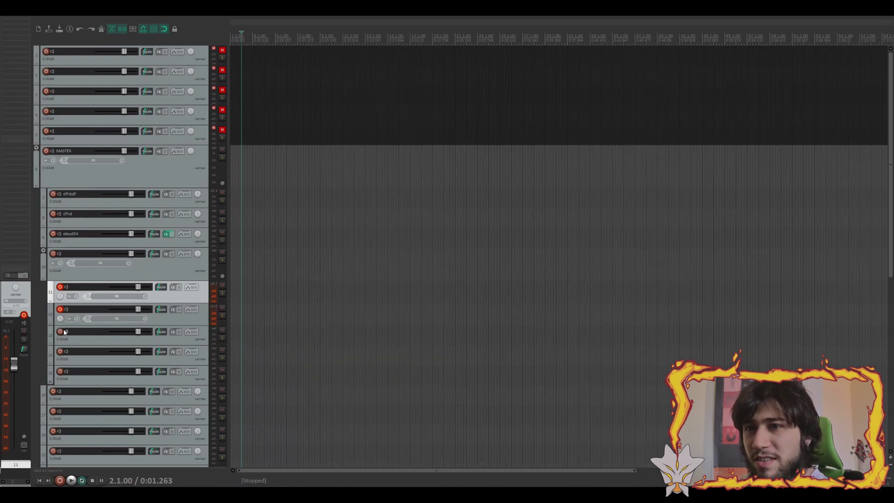
click(60, 331)
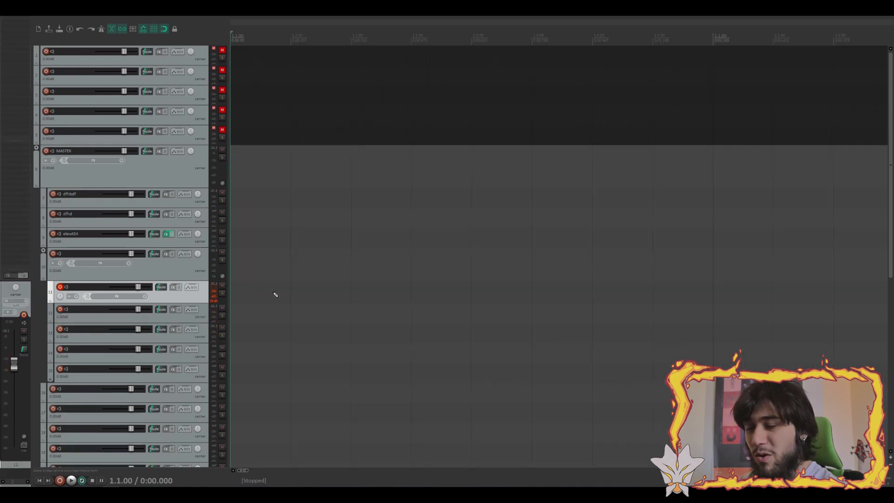
Step: Record a short take on the folder's armed first track and move the take down to the second track
key(ctrl+r)
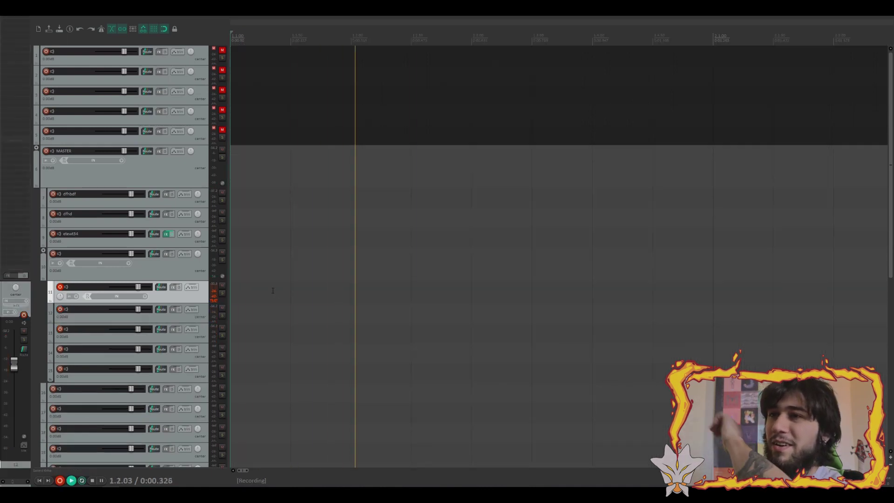
scroll(285, 291, down, 4)
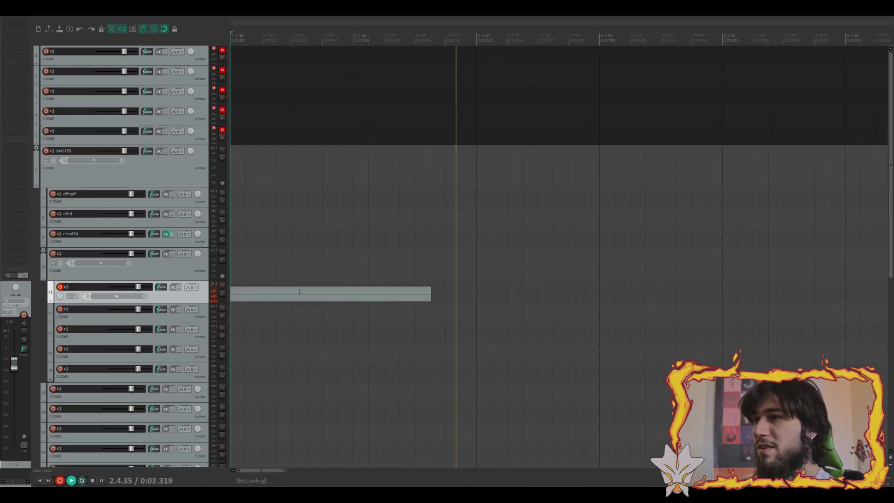
key(space)
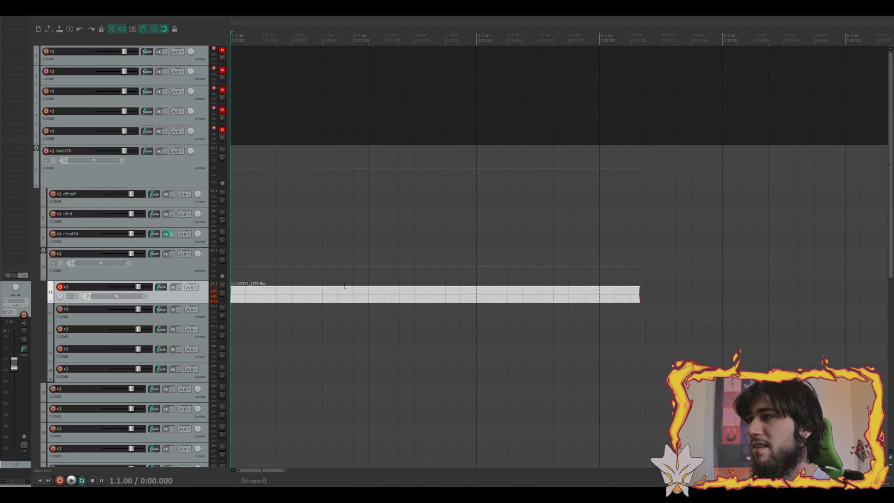
drag(317, 292, 320, 314)
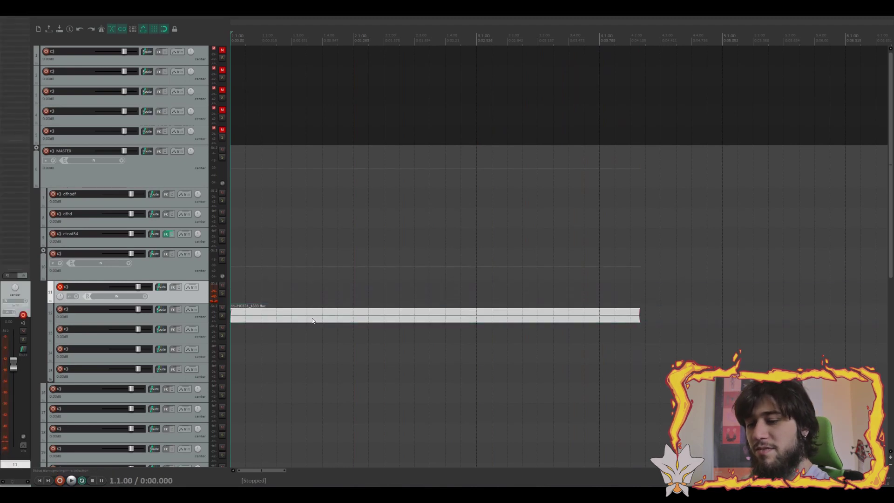
Step: Record two more short takes on the armed track, moving them down to the folder's third and fourth tracks
key(ctrl+r)
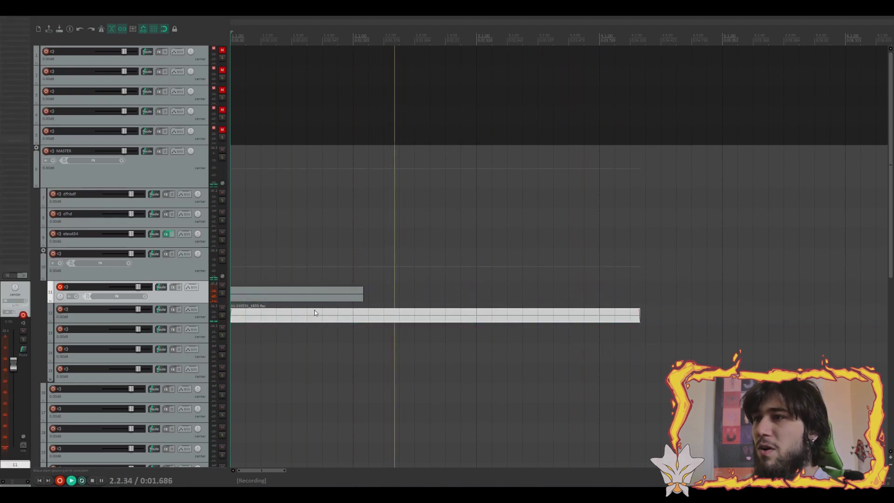
key(space)
drag(321, 294, 325, 323)
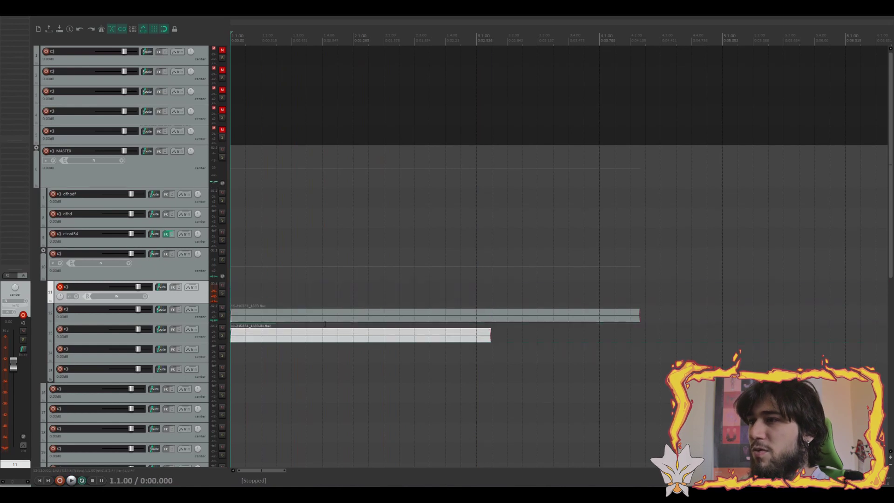
key(ctrl+r)
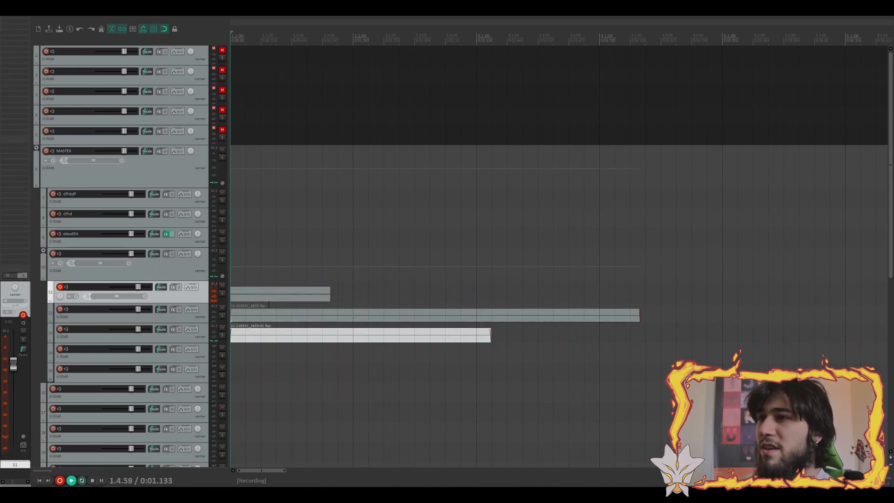
key(space)
drag(299, 298, 295, 344)
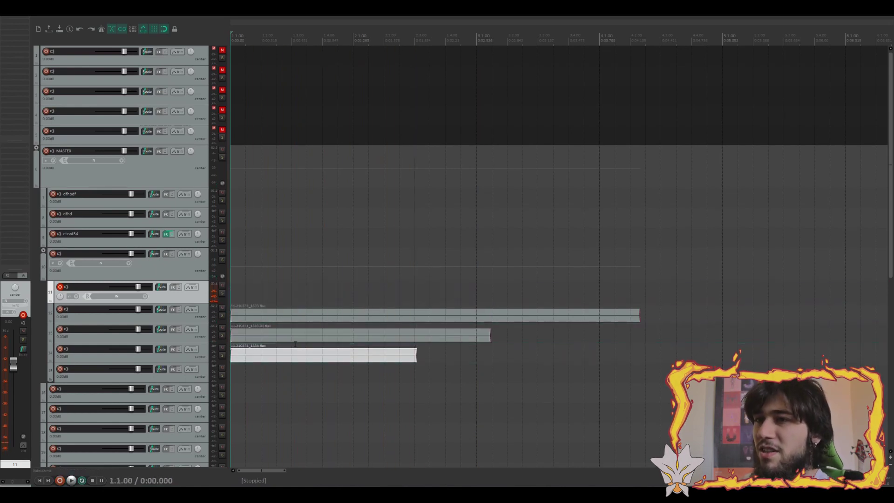
Step: Remove the extra recording track and all the recorded takes, and arm the folder track itself for recording
click(149, 272)
scroll(207, 277, down, 1)
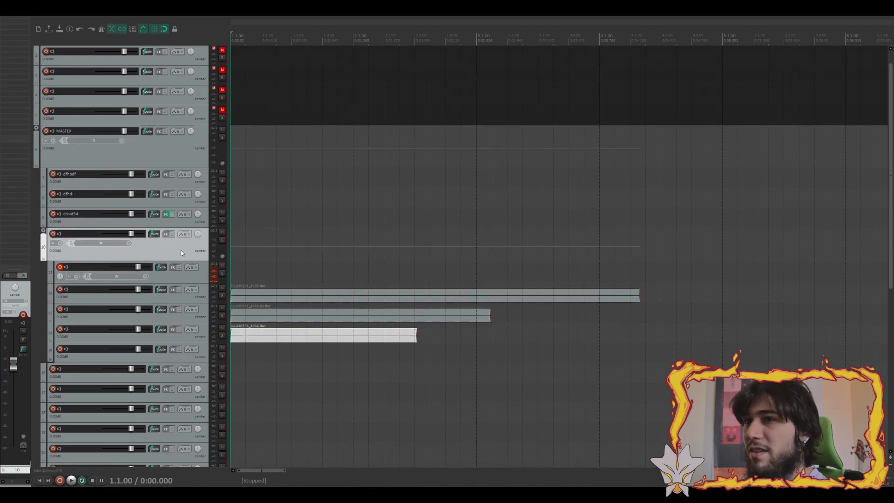
click(60, 268)
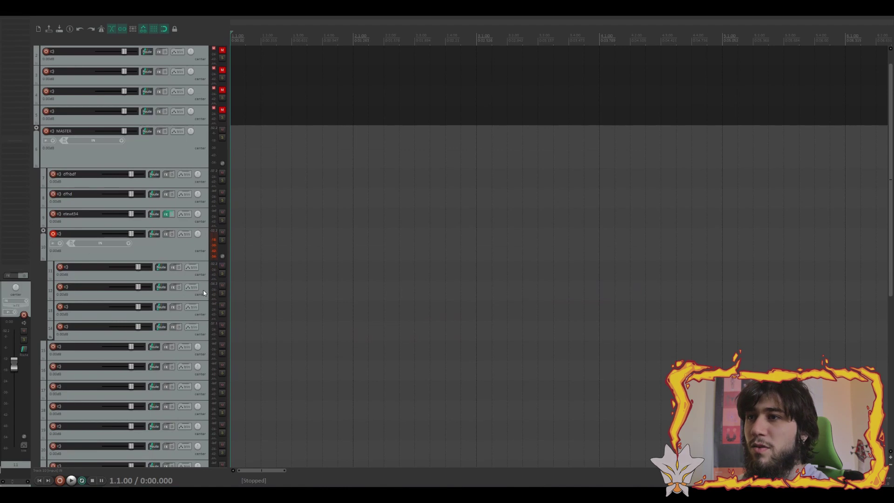
Step: Record a short test take on the armed folder track, move it onto the first track inside, and remove the take
key(ctrl+r)
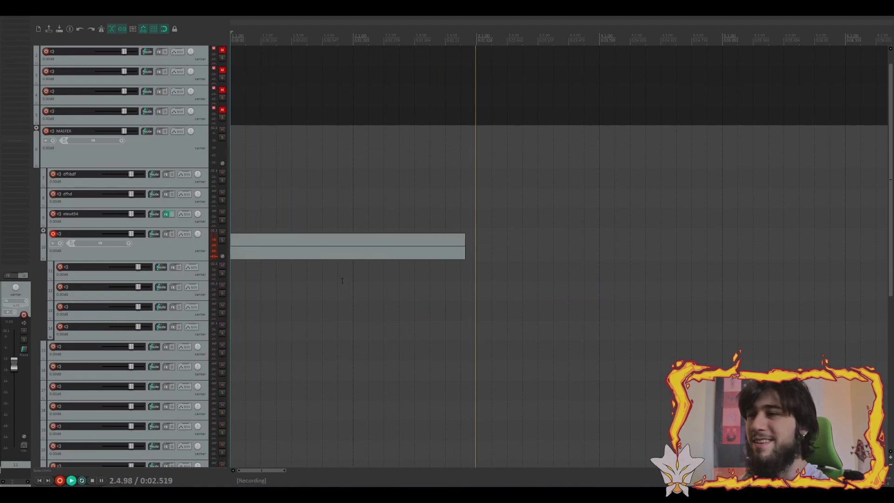
key(space)
drag(301, 245, 302, 270)
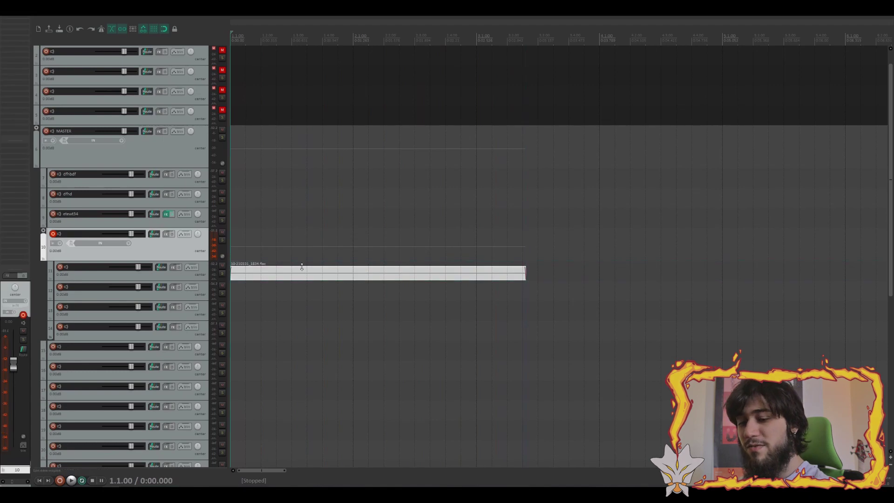
key(ctrl+z)
key(Delete)
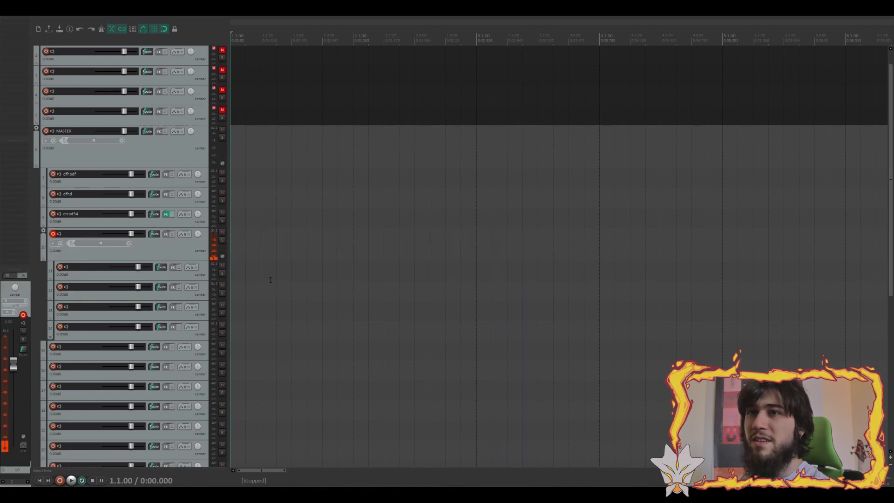
Step: Name the armed folder track GTRS and the first track inside it DI
click(160, 254)
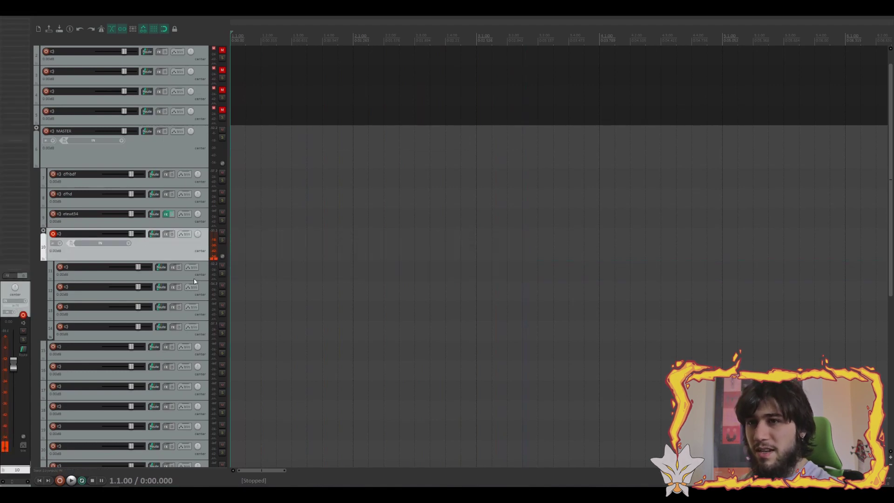
double_click(68, 235)
text(GTRS)
key(Return)
double_click(88, 266)
text(DI)
key(Return)
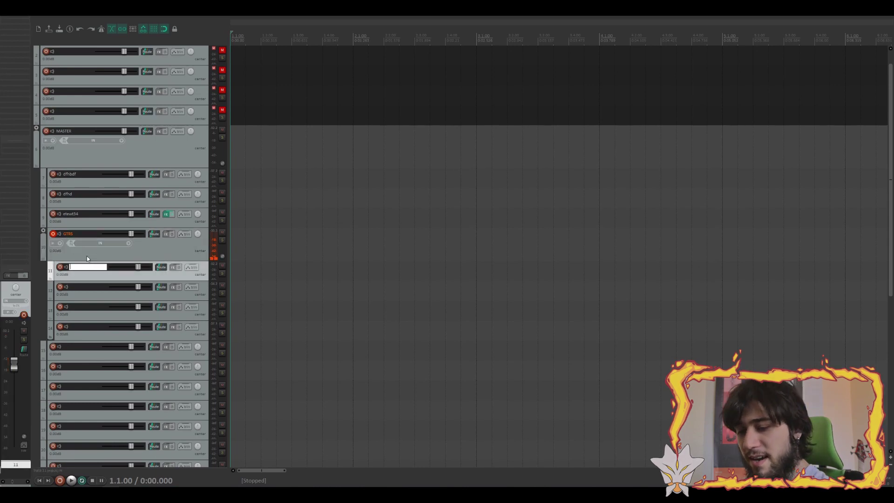
Step: Name the second track inside the GTRS folder AMP and add two more tracks at the end of the folder
double_click(74, 288)
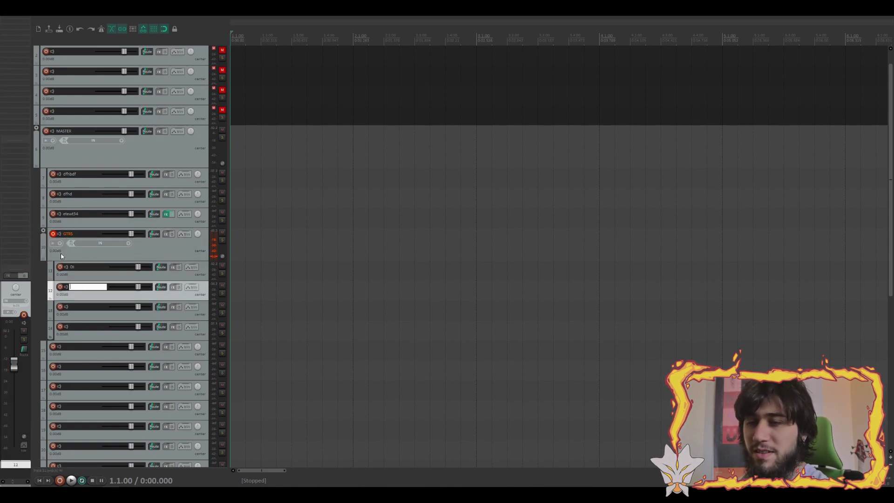
text(AMP)
key(Return)
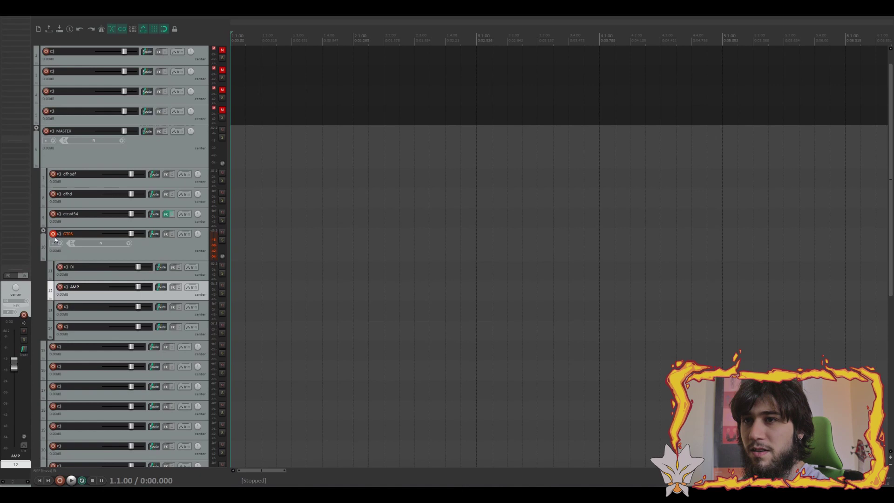
click(146, 329)
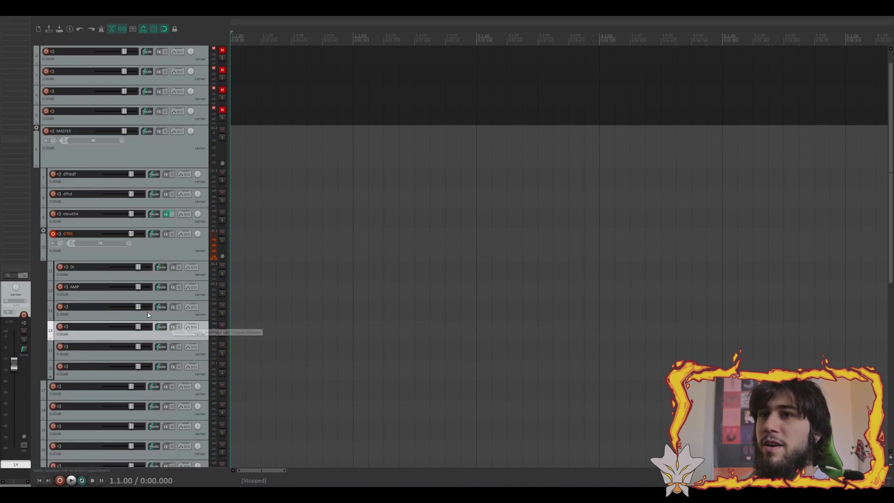
Step: Disarm the GTRS folder, arm the DI and AMP tracks, and set AMP's input to the second mono input
click(53, 233)
click(59, 267)
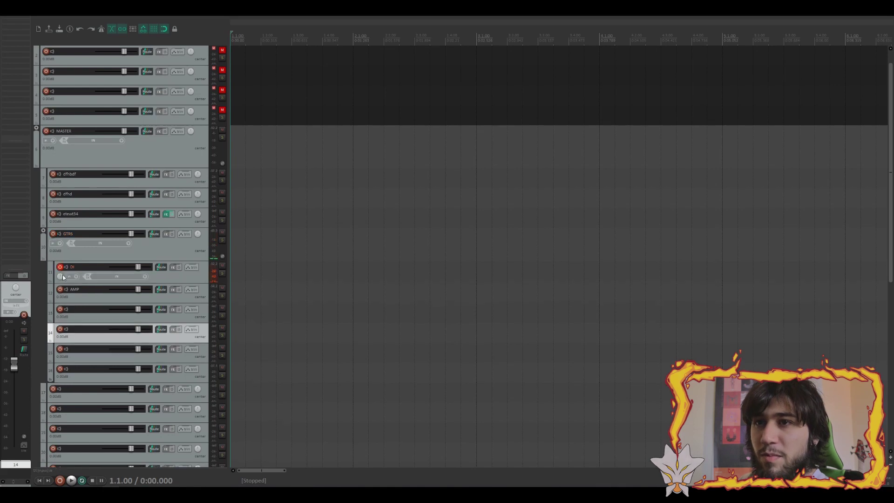
click(60, 287)
click(139, 300)
mouse_move(177, 301)
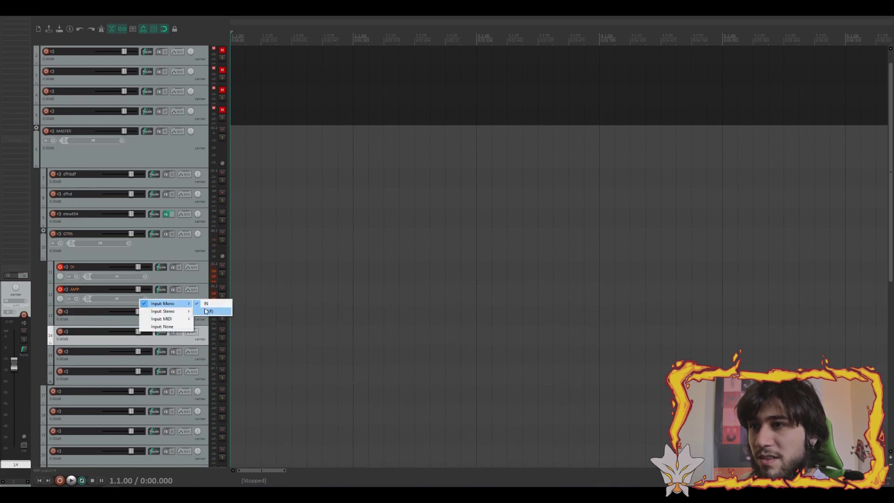
click(207, 309)
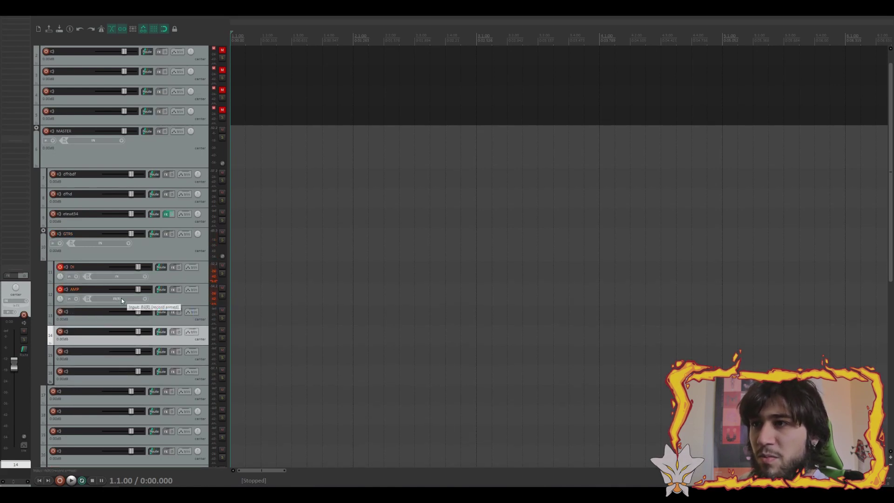
Step: Record two short takes on DI and AMP together, moving each pair down onto the empty tracks below in the folder
key(ctrl+r)
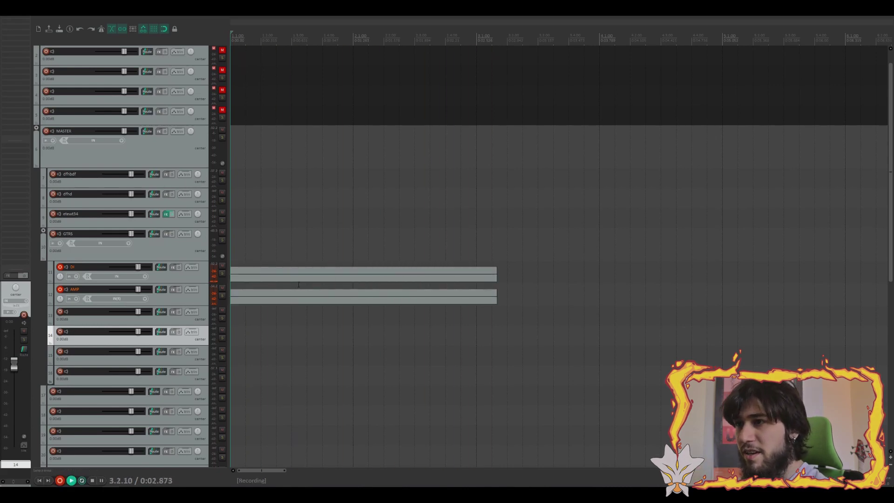
key(space)
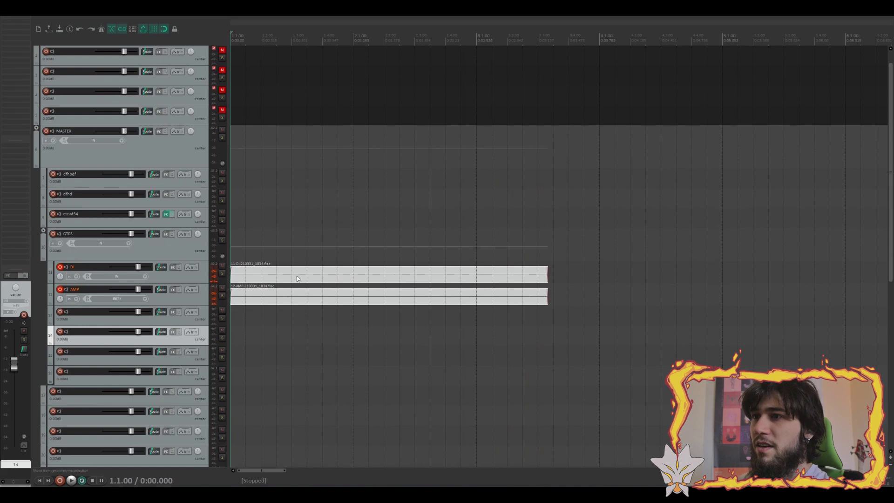
drag(297, 278, 290, 318)
key(ctrl+r)
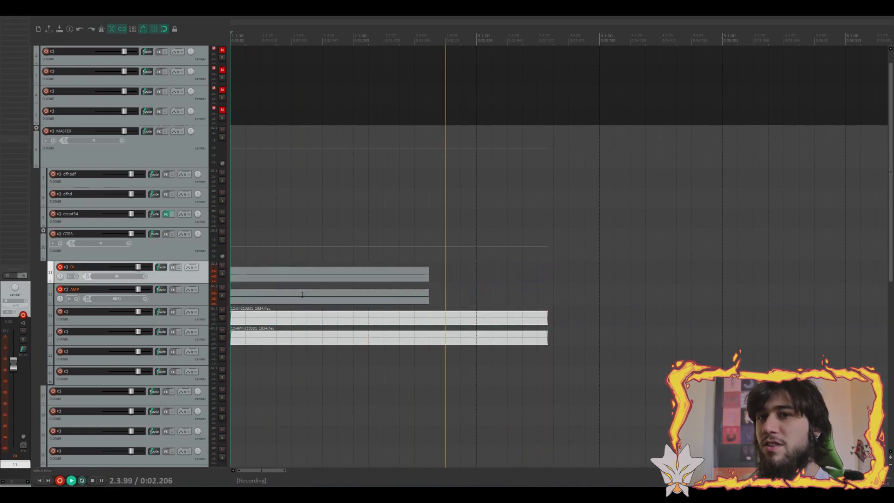
key(space)
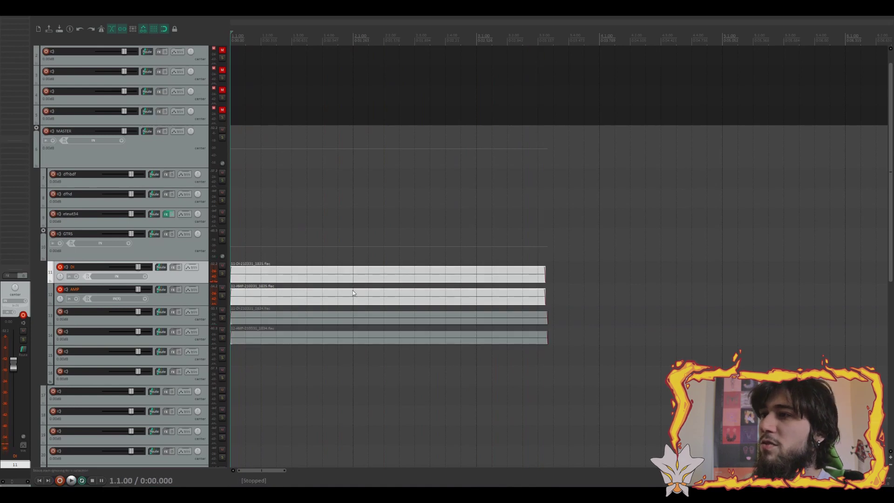
drag(353, 292, 352, 370)
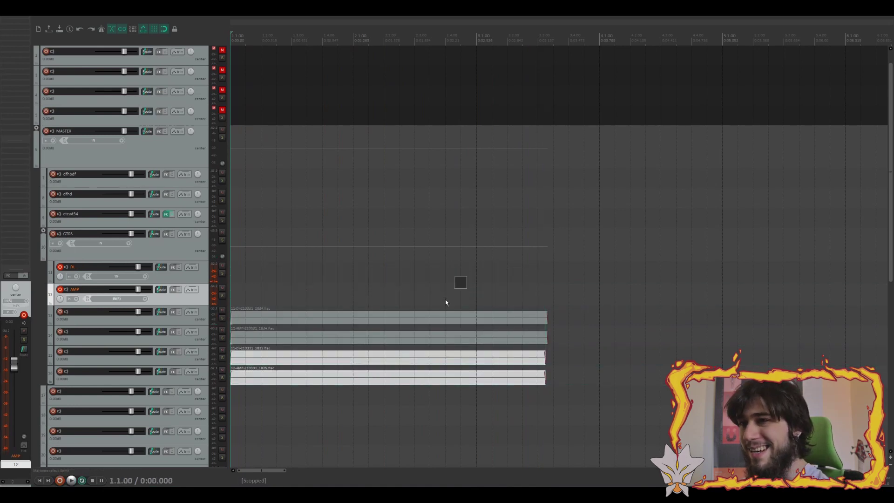
Step: Delete all the recorded takes and disarm the AMP and DI tracks
key(ctrl+a)
key(Delete)
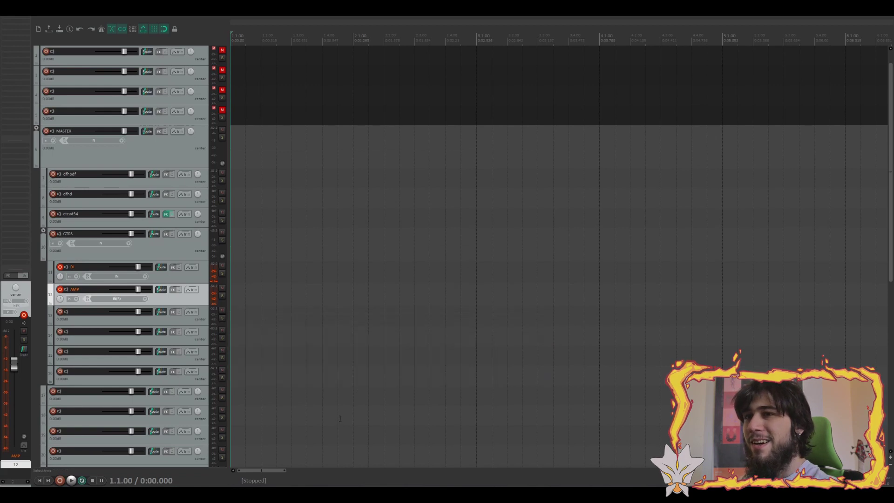
click(61, 289)
click(60, 267)
Step: Arm track 18 with record monitoring on, using all channels of MIDISTART MUSIC 25 as its MIDI input
scroll(98, 305, down, 3)
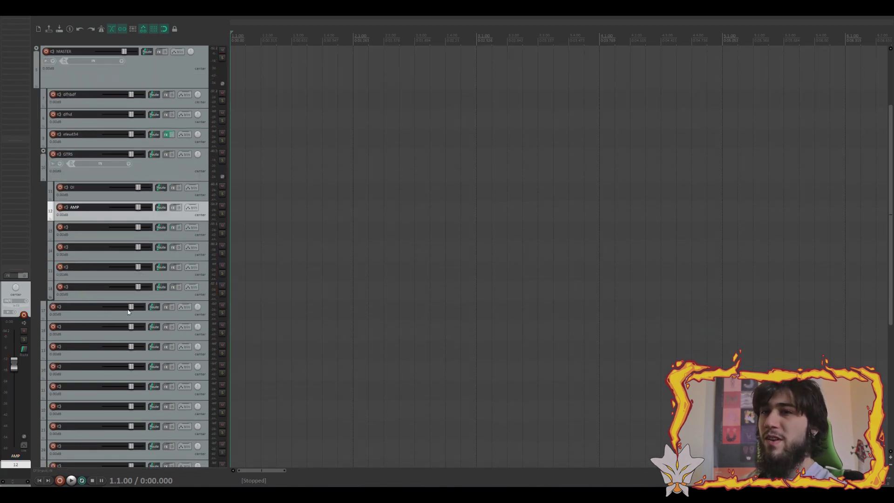
click(146, 316)
click(53, 326)
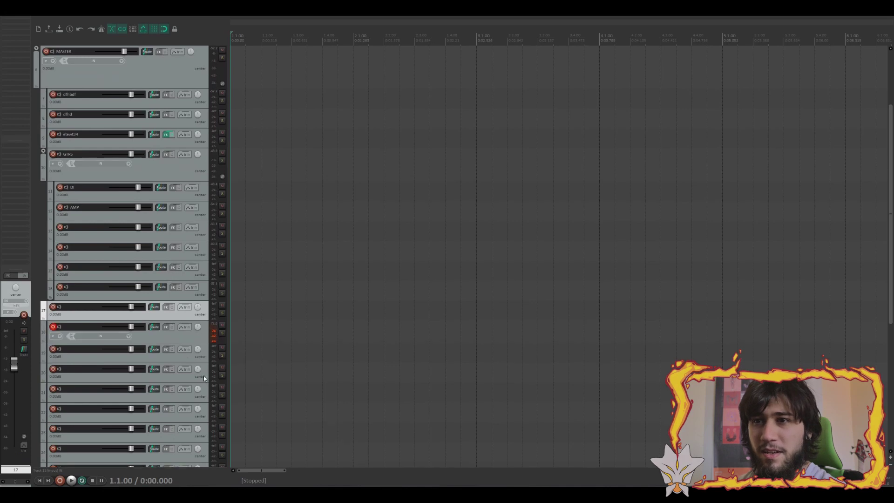
click(122, 336)
mouse_move(156, 354)
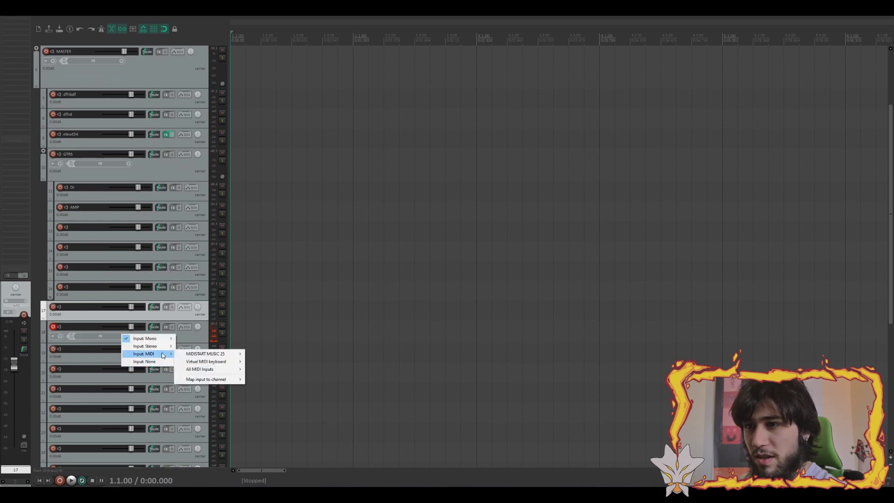
mouse_move(222, 355)
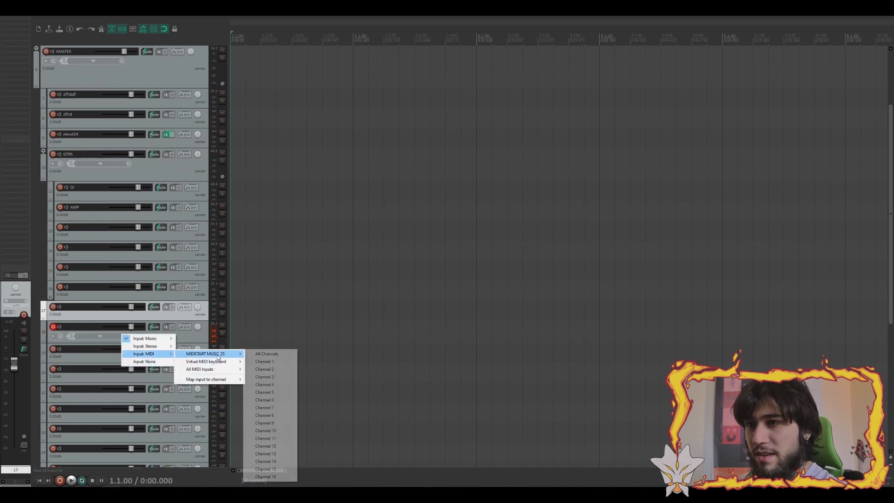
click(275, 355)
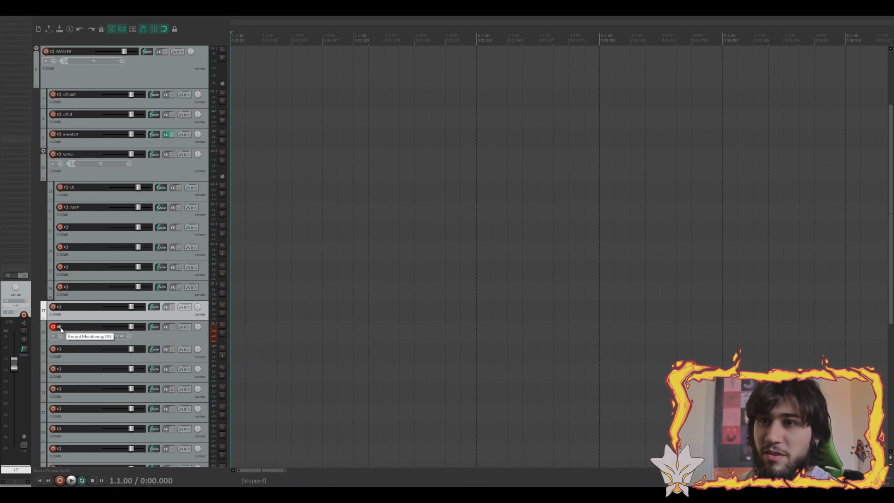
click(59, 327)
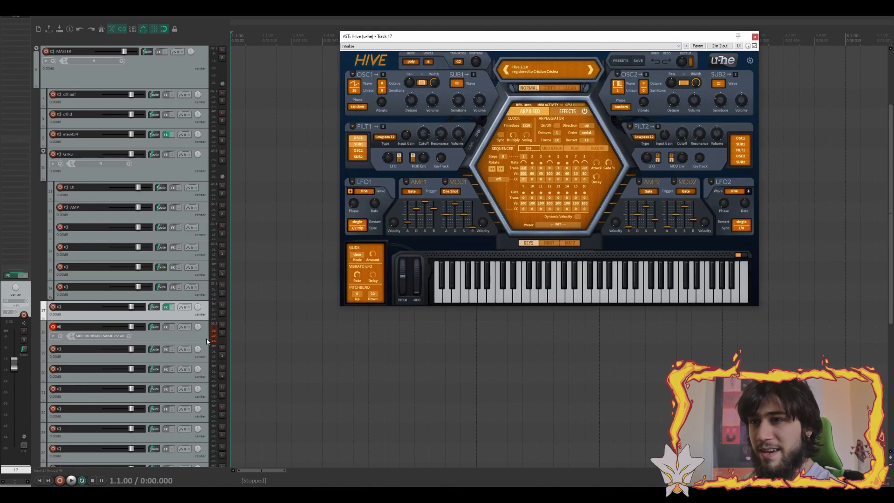
Step: Nest the armed MIDI track inside track 17 and name it midi rec
drag(206, 333, 208, 311)
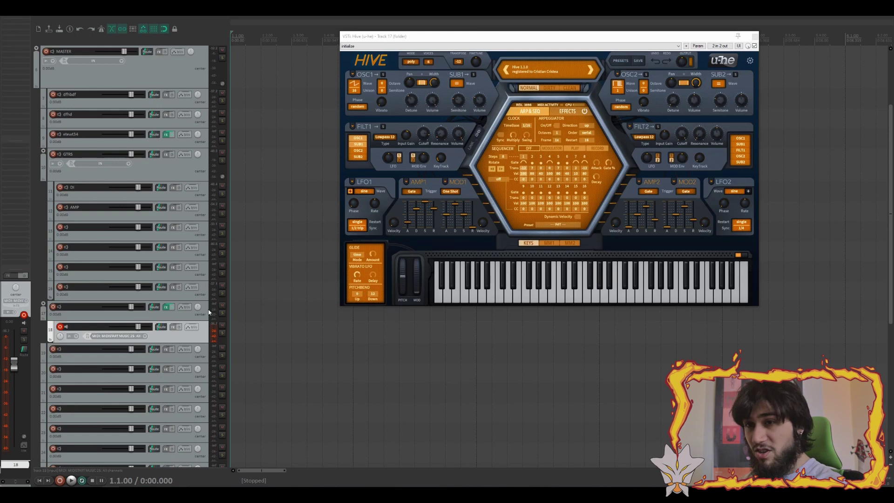
double_click(88, 325)
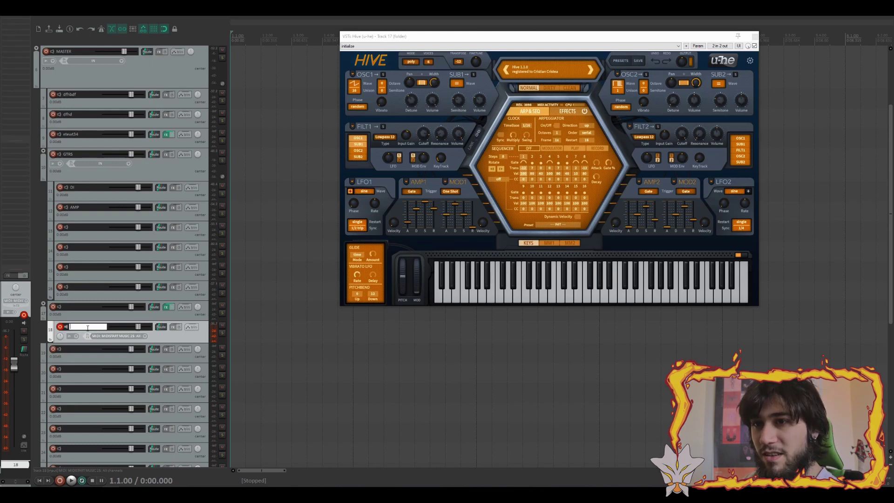
text(midi rec)
key(Return)
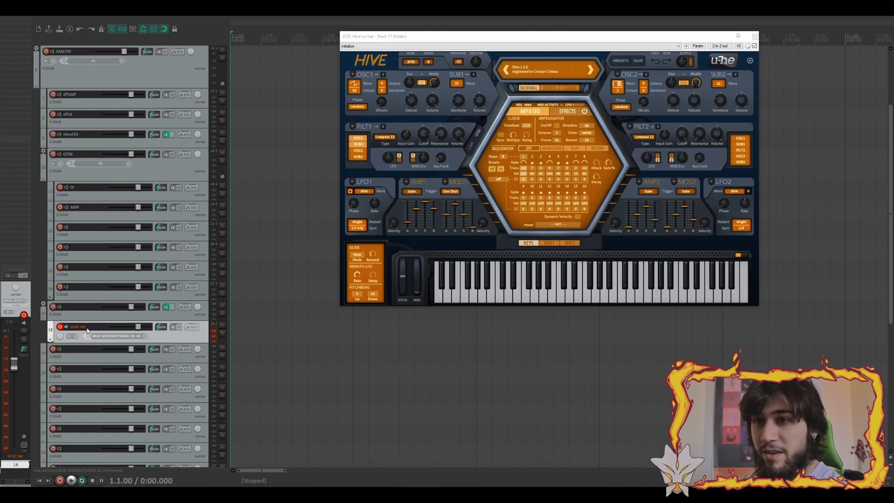
Step: Name the synth's folder track above midi rec Hive
double_click(75, 306)
text(H)
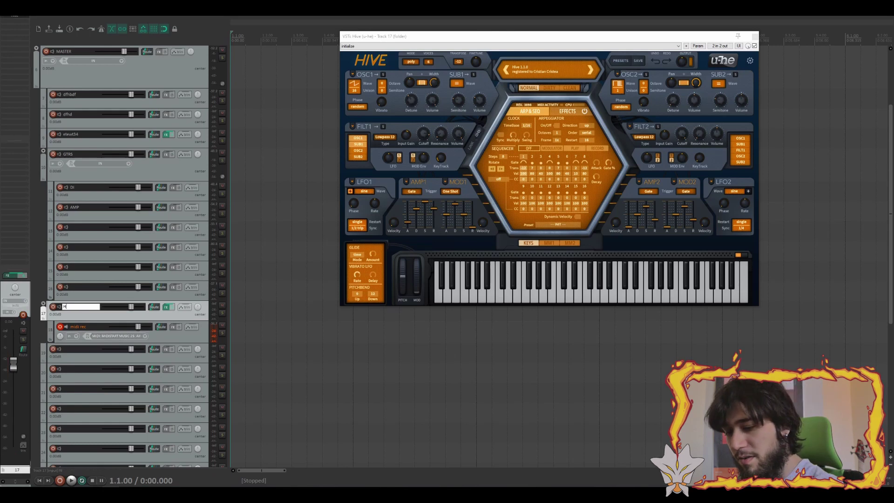
text(ive)
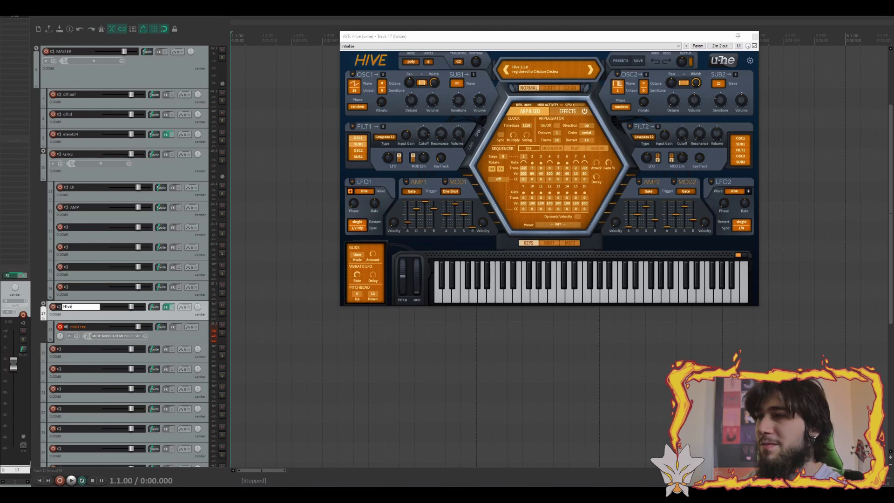
key(Return)
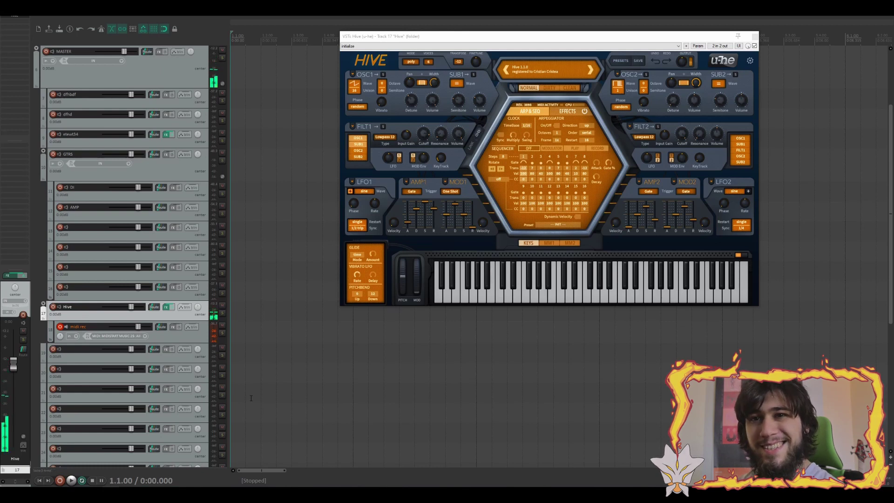
Step: Nest midi rec under the next empty track instead, and load Hive on that track with the Dubbins 3 preset
drag(201, 334, 203, 353)
click(182, 332)
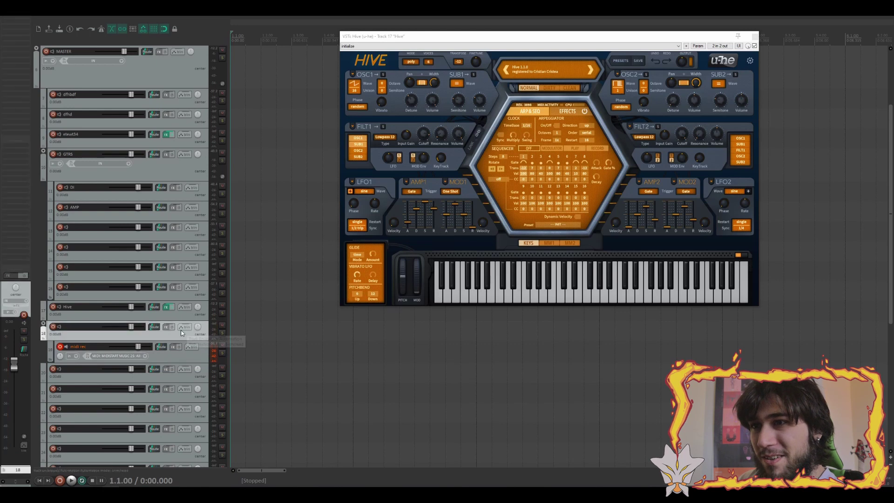
click(166, 327)
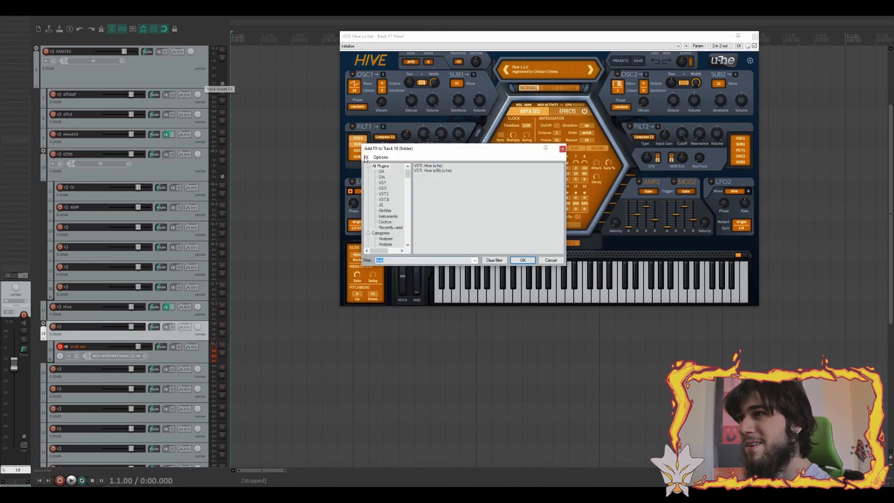
double_click(428, 166)
click(548, 83)
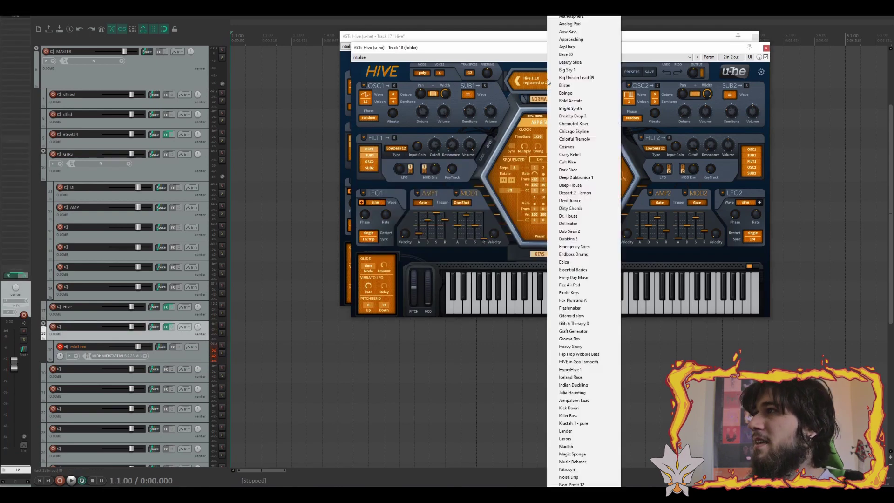
click(580, 239)
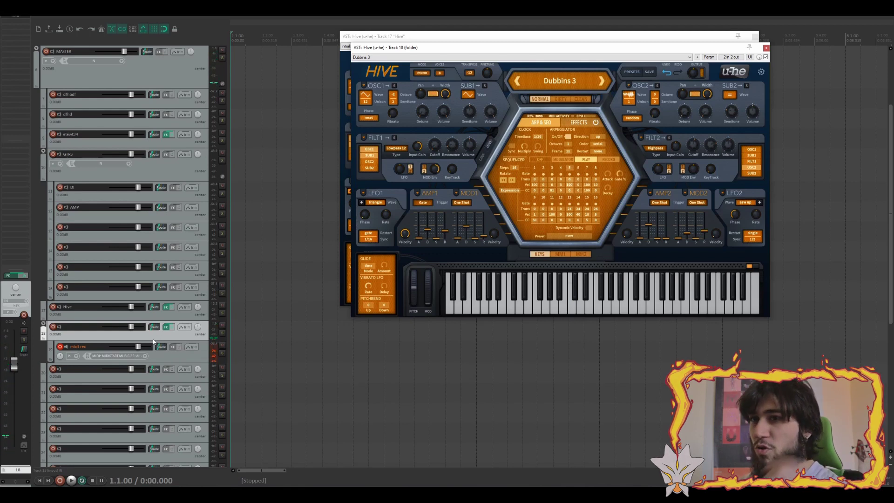
Step: Record a short MIDI take on midi rec, move it up onto its parent track, and close both Hive windows
key(ctrl+r)
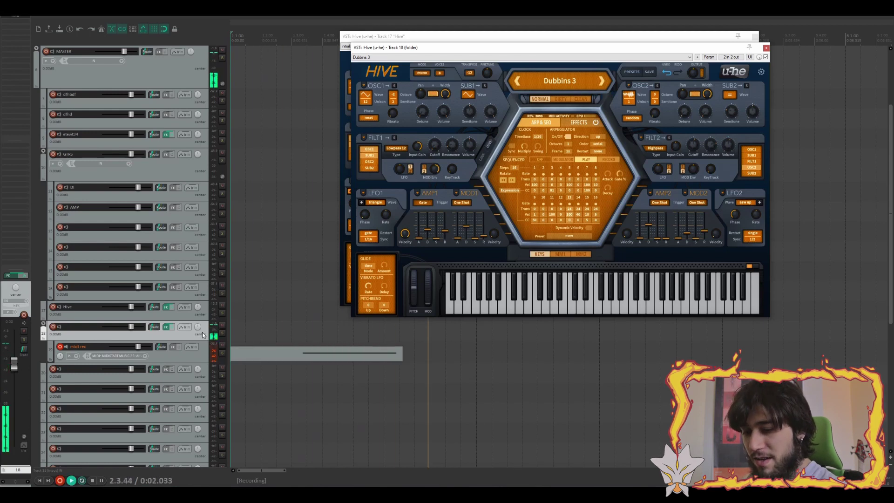
key(space)
click(283, 348)
drag(281, 347, 284, 329)
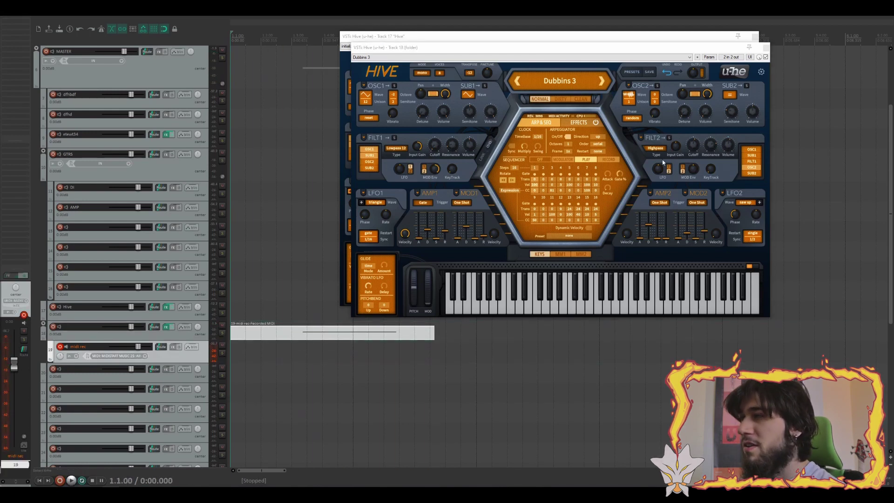
click(755, 36)
click(766, 47)
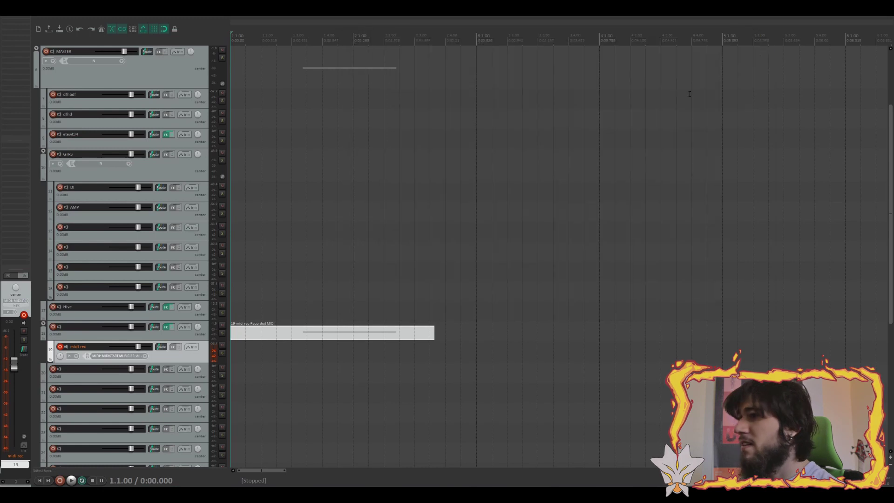
Step: With midi rec nested back under Hive and the second synth track muted, record a short MIDI take and move it onto Hive
drag(184, 363, 221, 334)
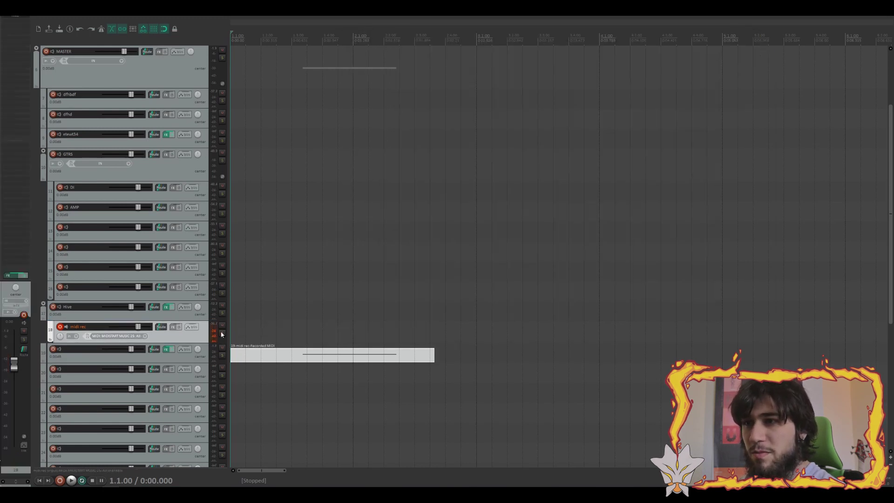
click(222, 347)
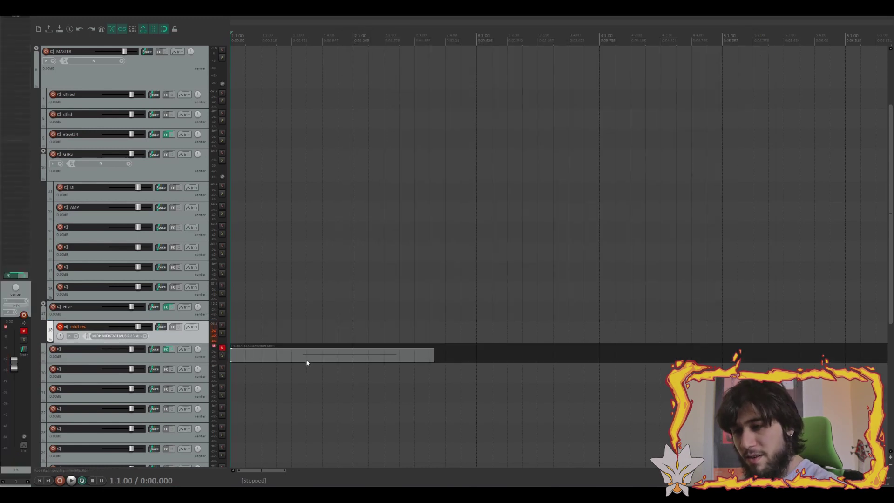
key(ctrl+r)
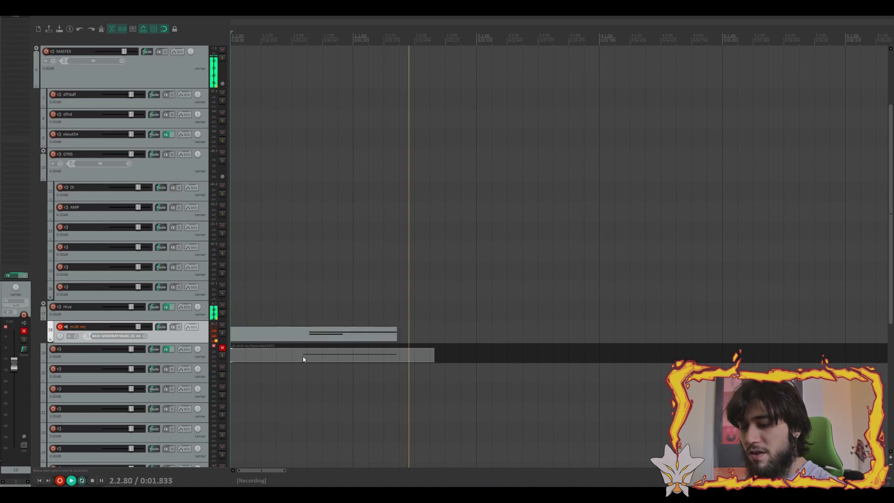
key(space)
drag(296, 335, 296, 312)
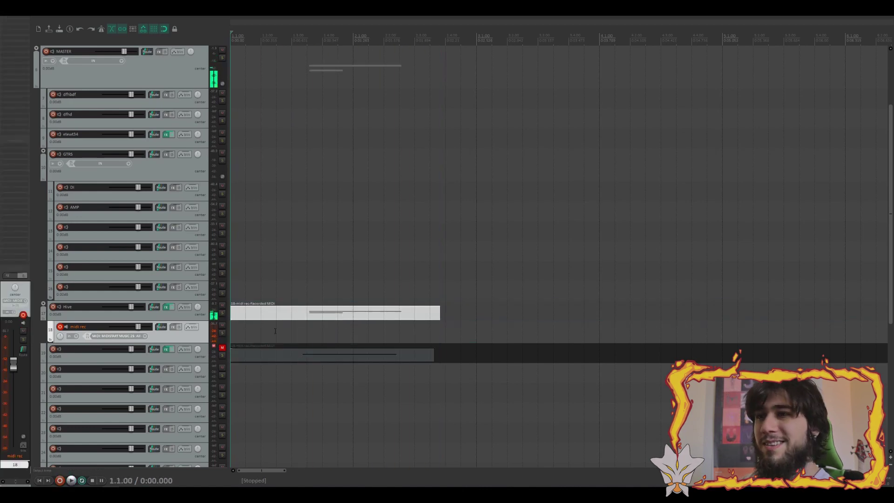
Step: Arm the muted synth track below midi rec, examine its MIDISTART MUSIC 25 input channel options, and disarm it again without changing the input
mouse_move(202, 332)
mouse_down()
mouse_move(190, 373)
mouse_move(201, 410)
mouse_move(200, 315)
mouse_up()
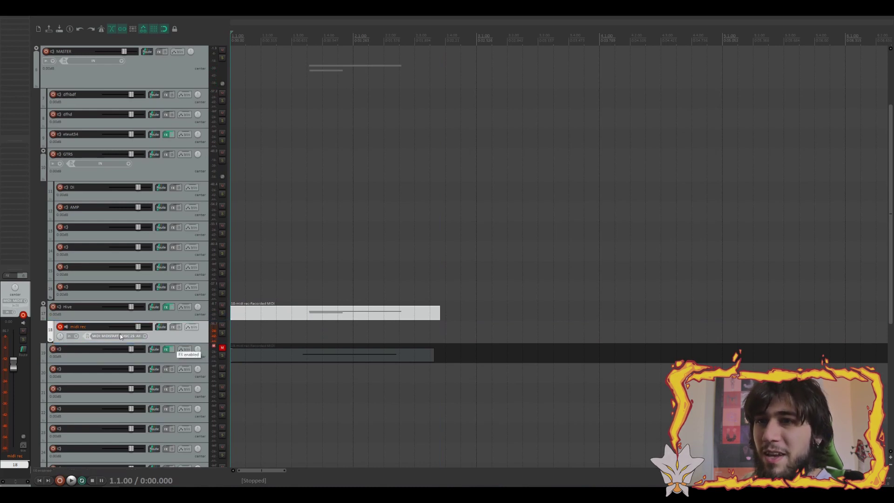
click(58, 357)
click(110, 359)
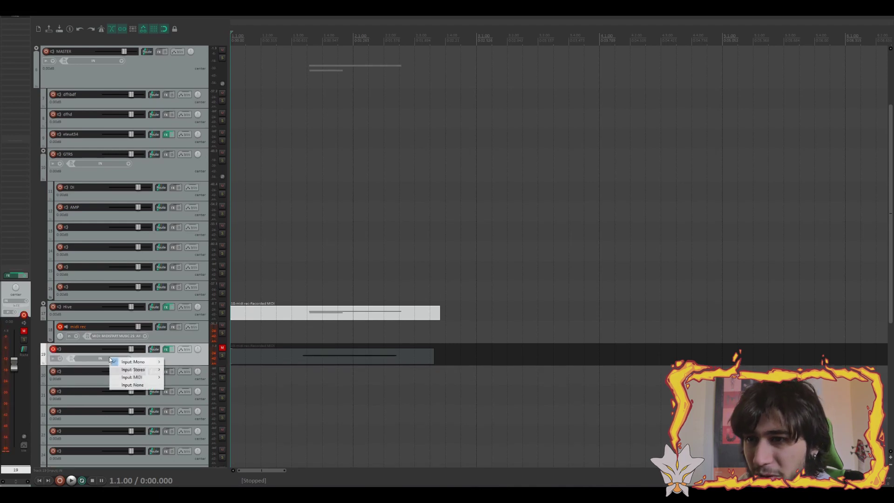
mouse_move(135, 377)
mouse_move(194, 378)
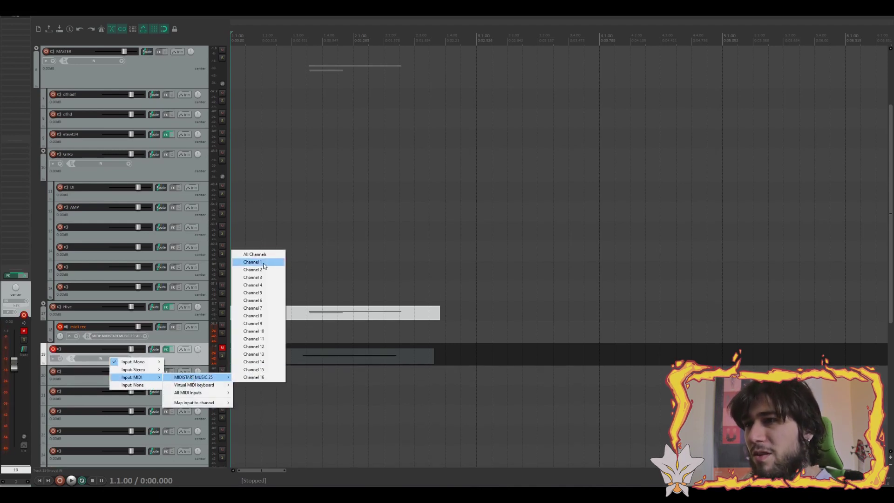
click(180, 360)
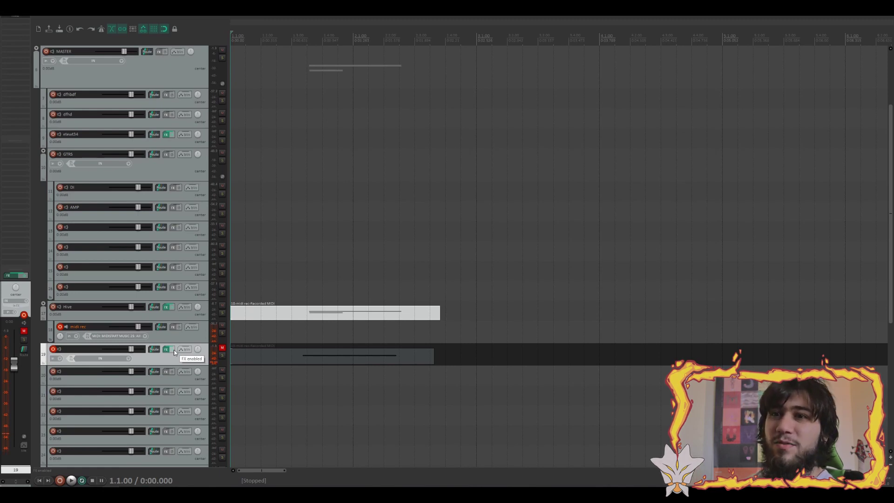
click(52, 349)
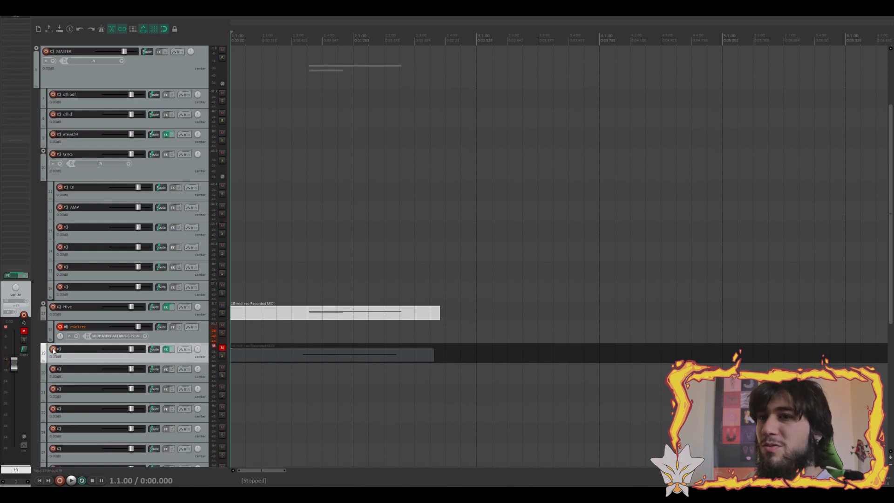
drag(176, 338, 188, 321)
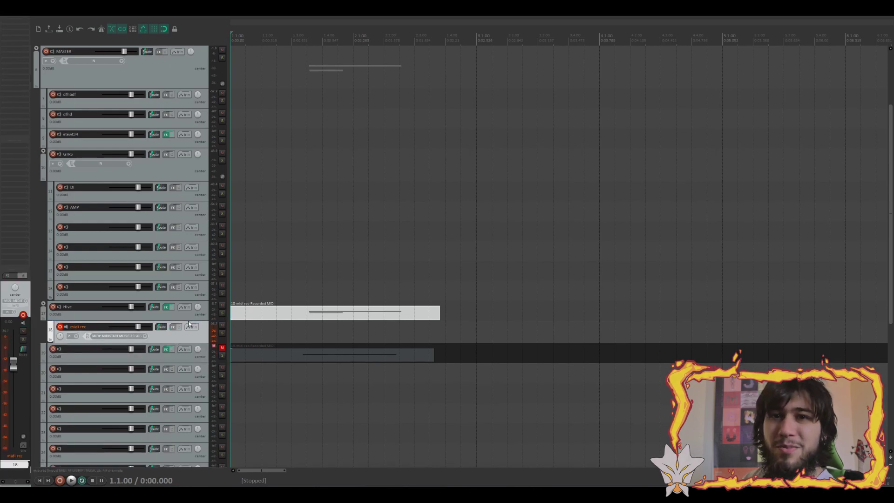